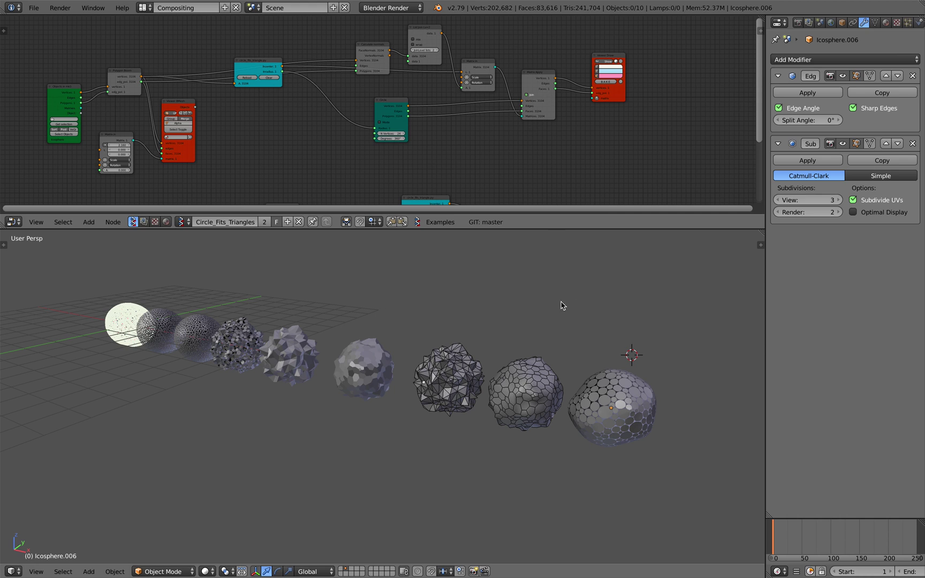
# Examine the circle-patterned sphere at the end of the row from several angles and select it.
pyautogui.scroll(5, 561, 306)
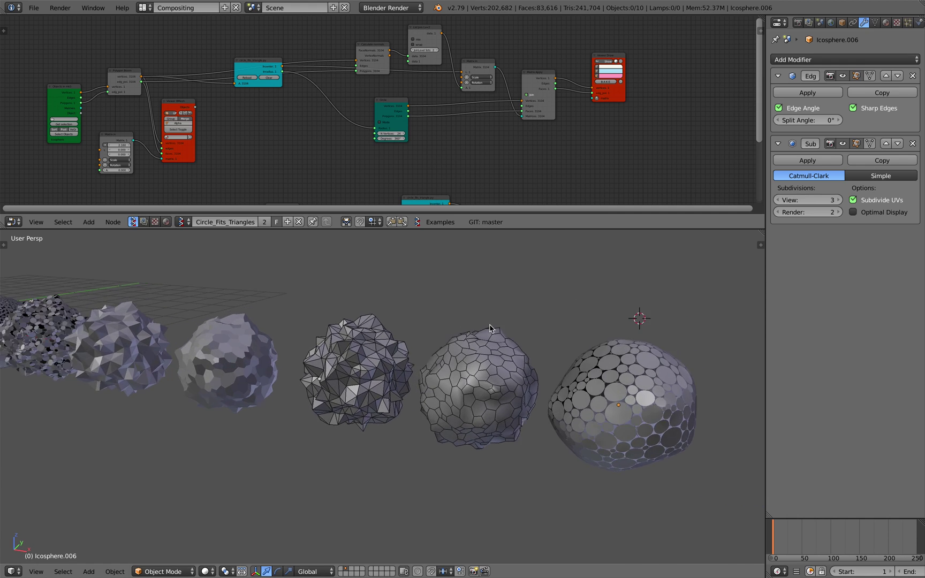
pyautogui.scroll(3, 490, 325)
pyautogui.keyDown('shift'); pyautogui.moveTo(490, 325); pyautogui.dragTo(372, 326, button='middle'); pyautogui.keyUp('shift')
pyautogui.moveTo(372, 327); pyautogui.dragTo(394, 361, button='middle')
pyautogui.keyDown('shift'); pyautogui.moveTo(393, 362); pyautogui.dragTo(357, 296, button='middle'); pyautogui.keyUp('shift')
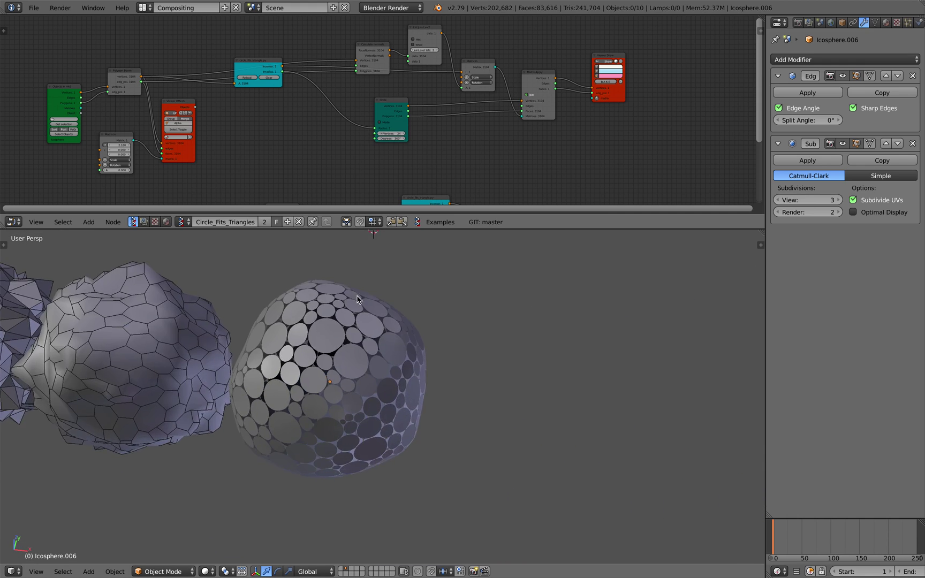
pyautogui.scroll(4, 411, 285)
pyautogui.moveTo(441, 230); pyautogui.dragTo(442, 165)
pyautogui.scroll(-2, 444, 283)
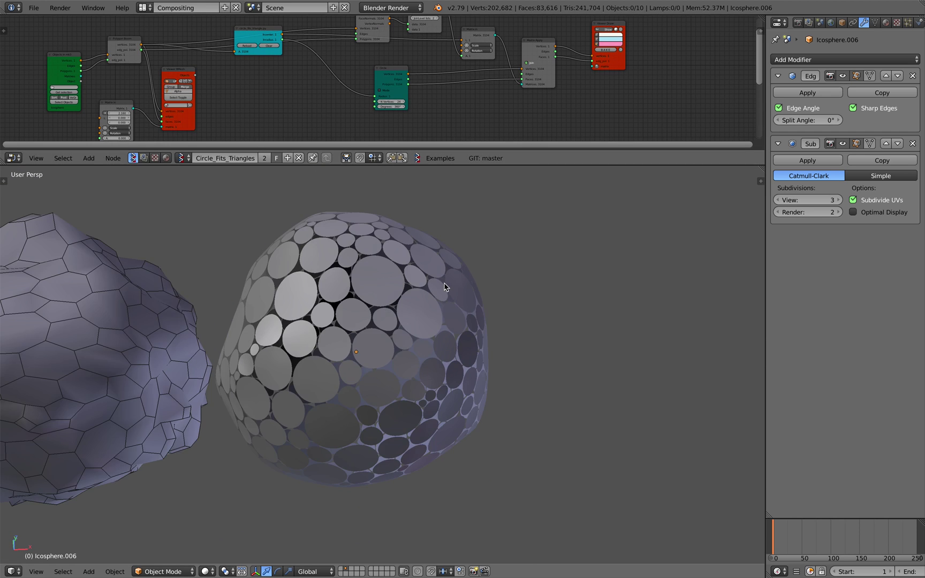
pyautogui.moveTo(444, 289); pyautogui.dragTo(462, 377, button='middle')
pyautogui.scroll(-3, 477, 383)
pyautogui.scroll(2, 470, 381)
pyautogui.scroll(2, 411, 343)
pyautogui.scroll(-1, 409, 341)
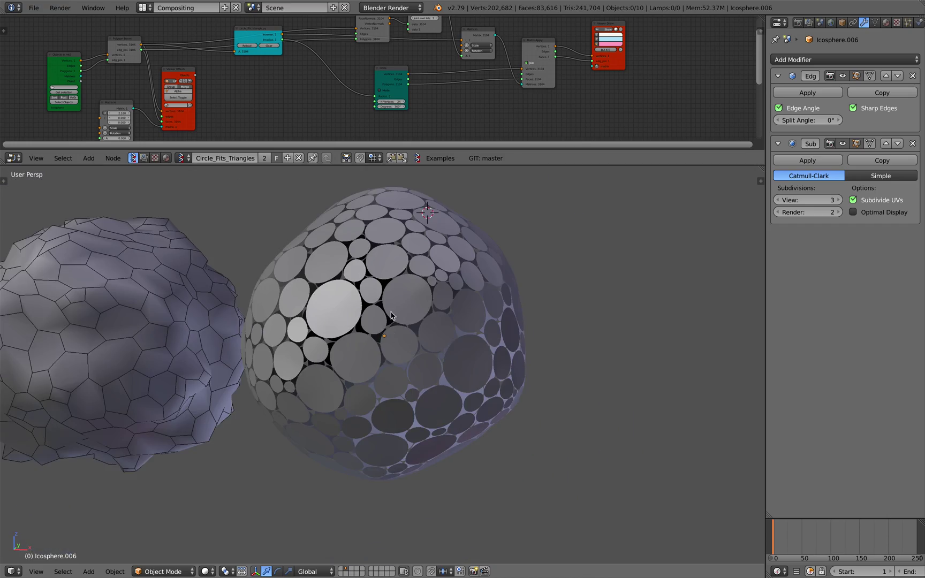
pyautogui.moveTo(413, 324); pyautogui.dragTo(320, 324, button='middle')
pyautogui.scroll(3, 430, 354)
pyautogui.rightClick(404, 359)
pyautogui.moveTo(344, 370); pyautogui.dragTo(582, 369, button='middle')
pyautogui.scroll(-2, 463, 352)
pyautogui.rightClick(412, 362)
pyautogui.scroll(3, 452, 347)
pyautogui.keyDown('shift'); pyautogui.moveTo(415, 365); pyautogui.dragTo(350, 350, button='middle'); pyautogui.keyUp('shift')
pyautogui.scroll(-2, 450, 328)
pyautogui.rightClick(610, 355)
pyautogui.scroll(-1, 536, 356)
pyautogui.moveTo(351, 351); pyautogui.dragTo(376, 309, button='middle')
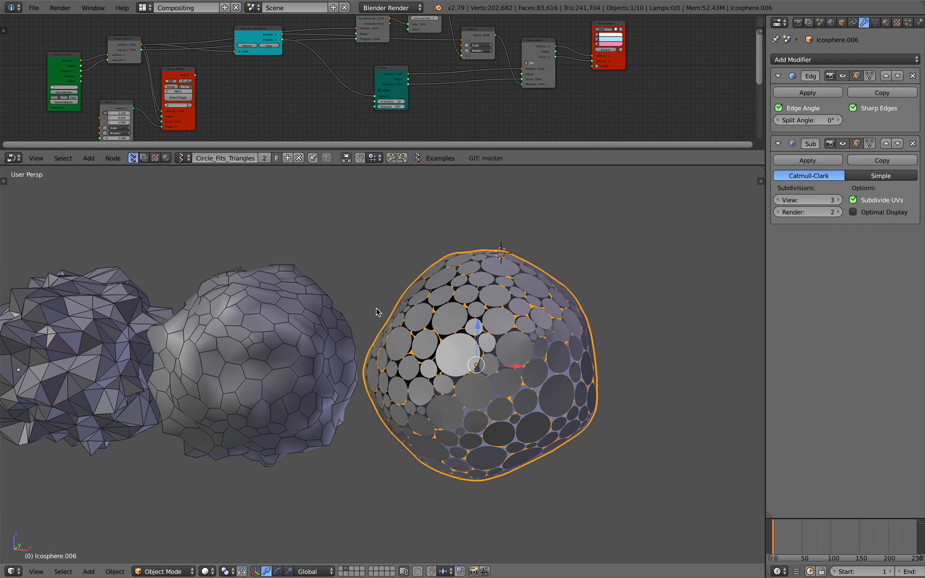
# Select the polygon-celled sphere next to the circle-patterned one and compare it with the neighbouring spheres.
pyautogui.moveTo(386, 165); pyautogui.dragTo(385, 178)
pyautogui.scroll(-2, 379, 220)
pyautogui.moveTo(378, 242); pyautogui.dragTo(375, 254, button='middle')
pyautogui.scroll(-2, 355, 292)
pyautogui.keyDown('shift'); pyautogui.moveTo(354, 298); pyautogui.dragTo(410, 321, button='middle'); pyautogui.keyUp('shift')
pyautogui.scroll(3, 485, 346)
pyautogui.moveTo(402, 320); pyautogui.dragTo(441, 323, button='middle')
pyautogui.scroll(1, 451, 351)
pyautogui.rightClick(458, 381)
pyautogui.scroll(-2, 427, 369)
pyautogui.keyDown('shift'); pyautogui.moveTo(427, 369); pyautogui.dragTo(492, 353, button='middle'); pyautogui.keyUp('shift')
pyautogui.moveTo(493, 353); pyautogui.dragTo(462, 340, button='middle')
pyautogui.moveTo(448, 177); pyautogui.dragTo(447, 150)
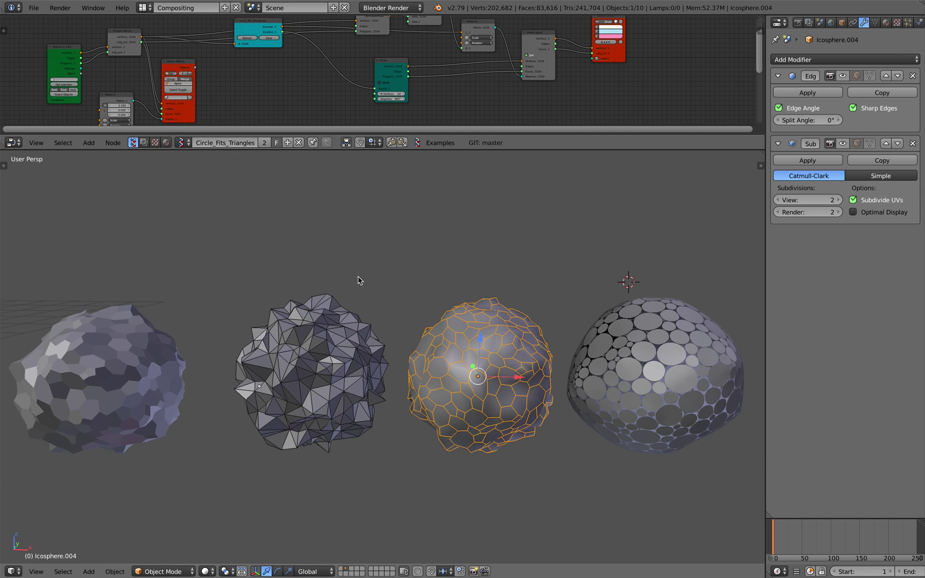
# Add a torus mesh and move it above the spiky triangulated sphere.
pyautogui.hotkey('shift', 'a')
pyautogui.moveTo(385, 277)
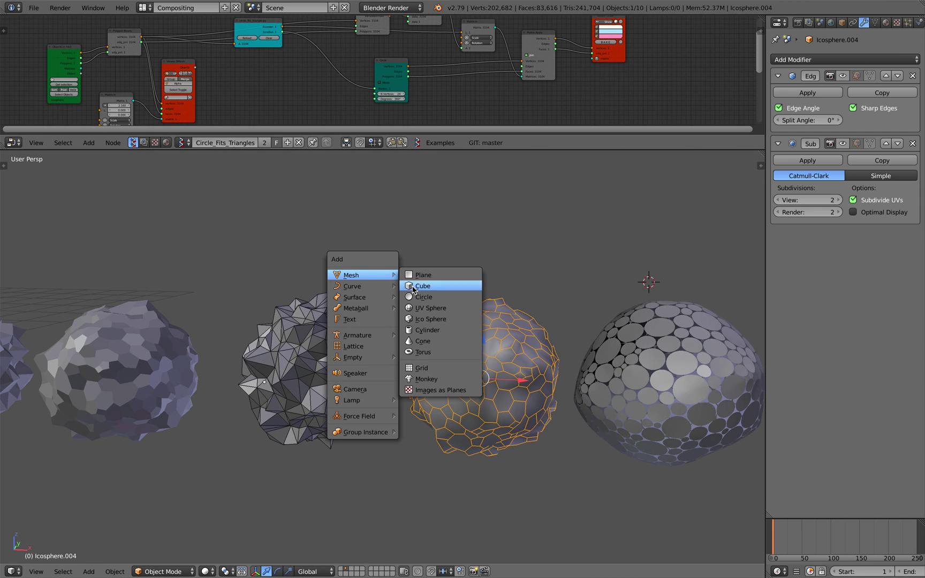
pyautogui.click(423, 352)
pyautogui.scroll(-3, 430, 354)
pyautogui.press('g')
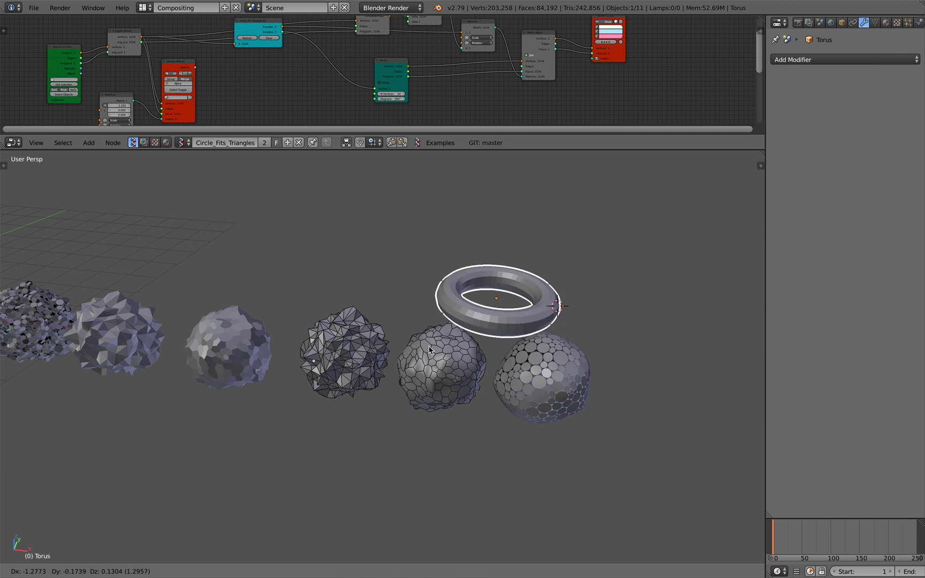
pyautogui.click(483, 305)
pyautogui.moveTo(483, 305); pyautogui.dragTo(498, 308, button='middle')
# Turn on the Wire display for the torus and inspect its mesh.
pyautogui.click(842, 23)
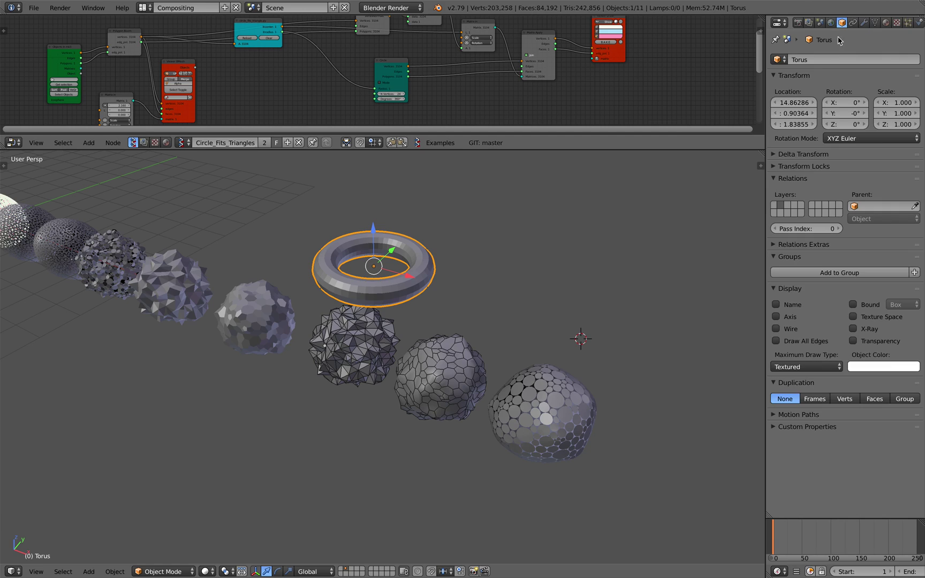
pyautogui.click(804, 332)
pyautogui.scroll(6, 485, 333)
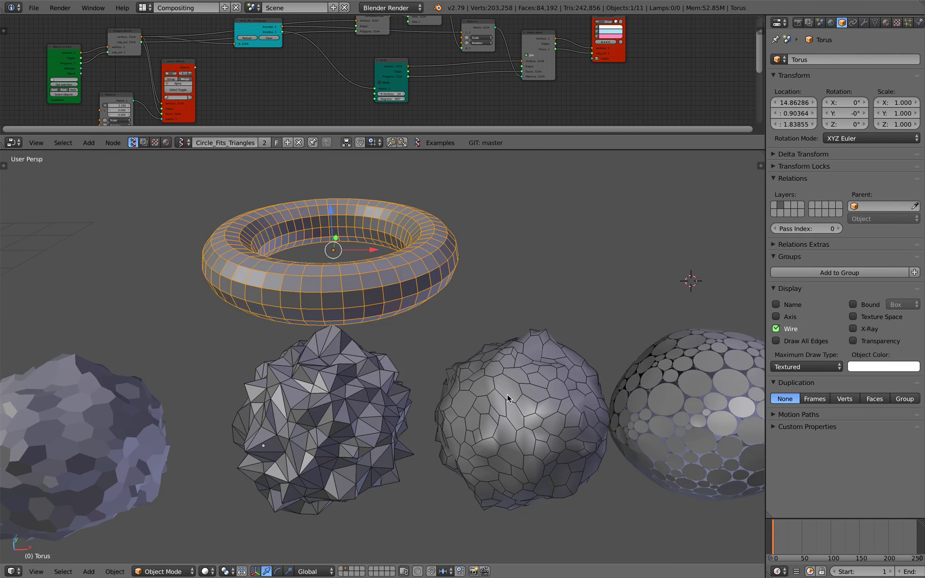
pyautogui.press('a')
pyautogui.scroll(-3, 508, 398)
pyautogui.moveTo(436, 348); pyautogui.dragTo(477, 366, button='middle')
pyautogui.rightClick(384, 322)
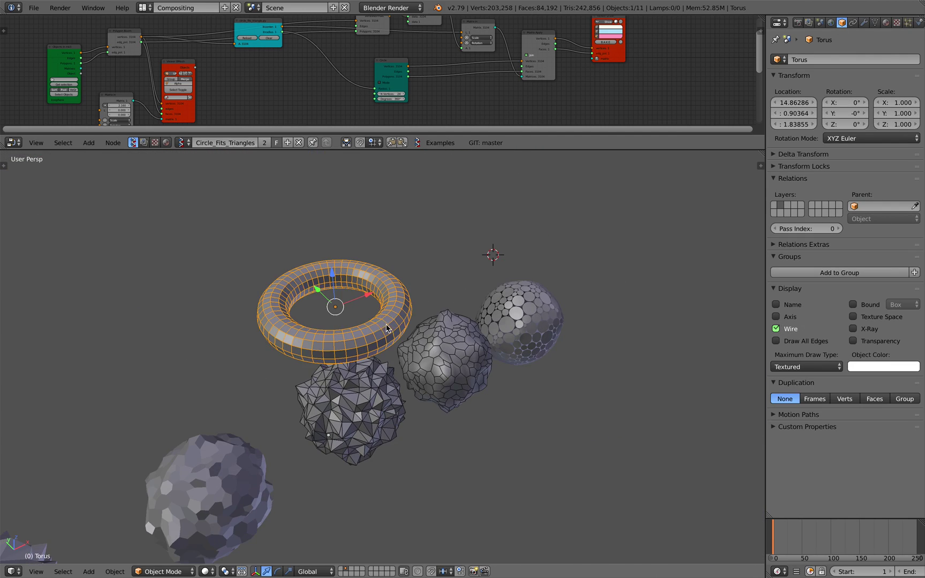
pyautogui.scroll(2, 384, 321)
pyautogui.moveTo(385, 323); pyautogui.dragTo(338, 289, button='middle')
# Show the viewport tool shelf, widen it, and collapse its Transform section.
pyautogui.click(4, 165)
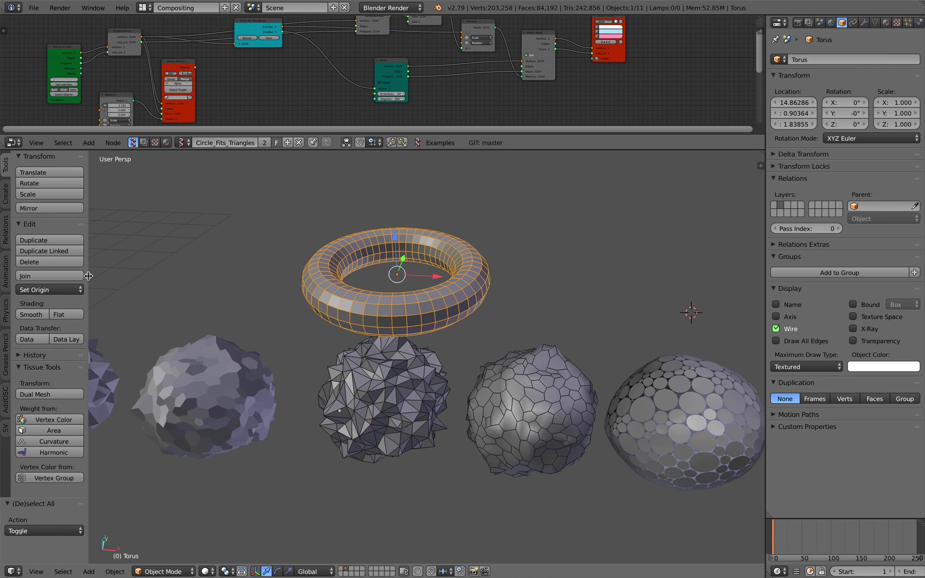
pyautogui.moveTo(89, 276); pyautogui.dragTo(121, 274)
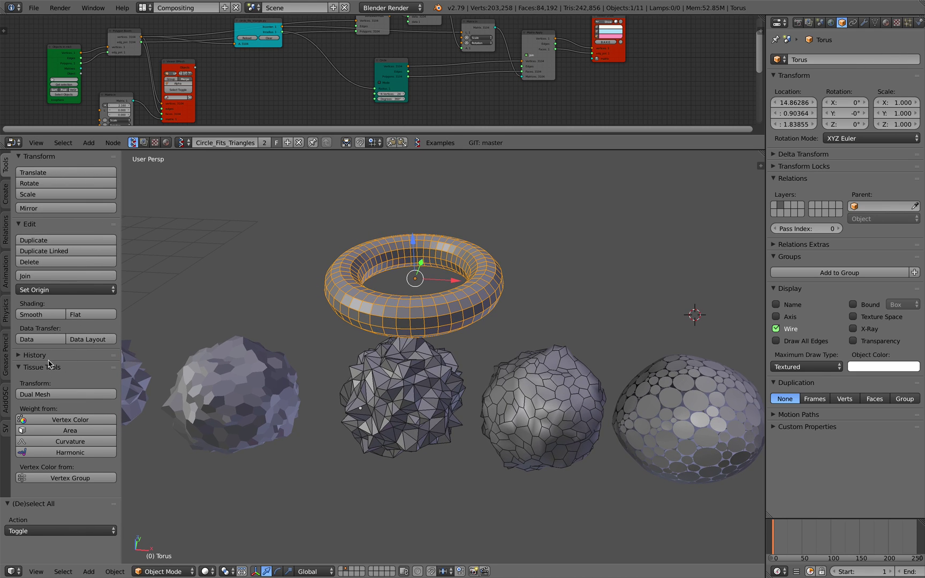
pyautogui.click(54, 156)
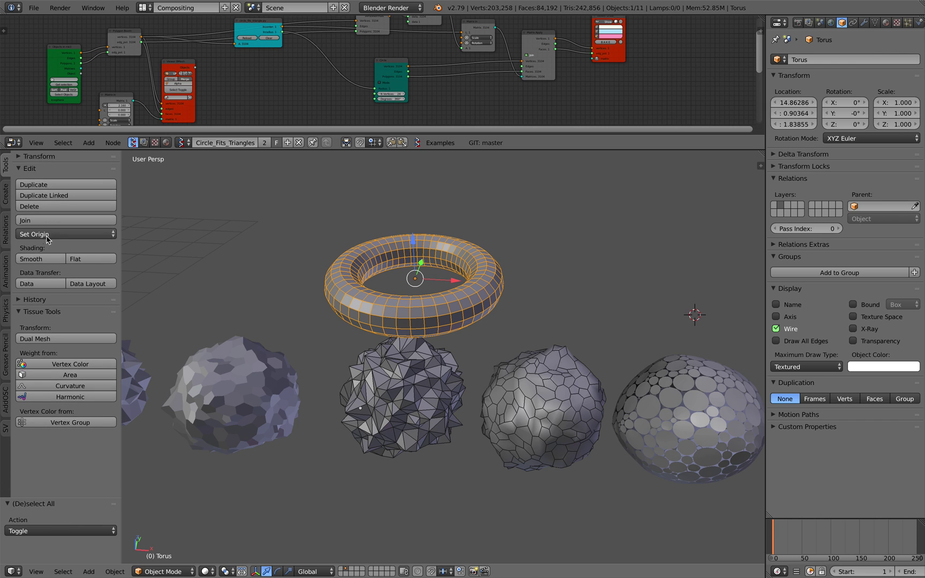
# Try the Tissue Dual Mesh tool on the torus and undo it.
pyautogui.click(61, 339)
pyautogui.moveTo(407, 300)
pyautogui.mouseDown(button='middle')
pyautogui.moveTo(395, 278)
pyautogui.moveTo(403, 306)
pyautogui.mouseUp(button='middle')
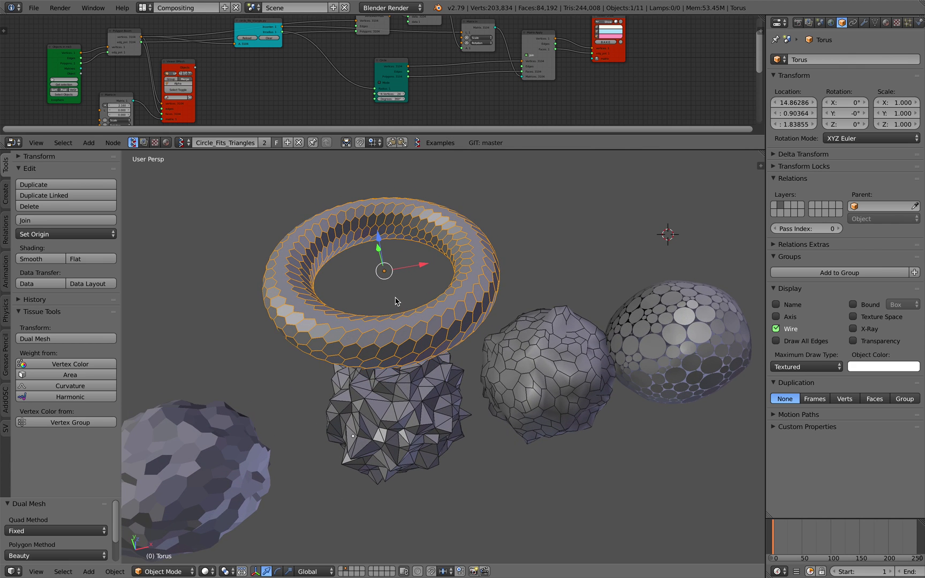
pyautogui.hotkey('ctrl', 'z')
pyautogui.moveTo(393, 303)
pyautogui.mouseDown(button='middle')
pyautogui.moveTo(382, 300)
pyautogui.moveTo(397, 296)
pyautogui.mouseUp(button='middle')
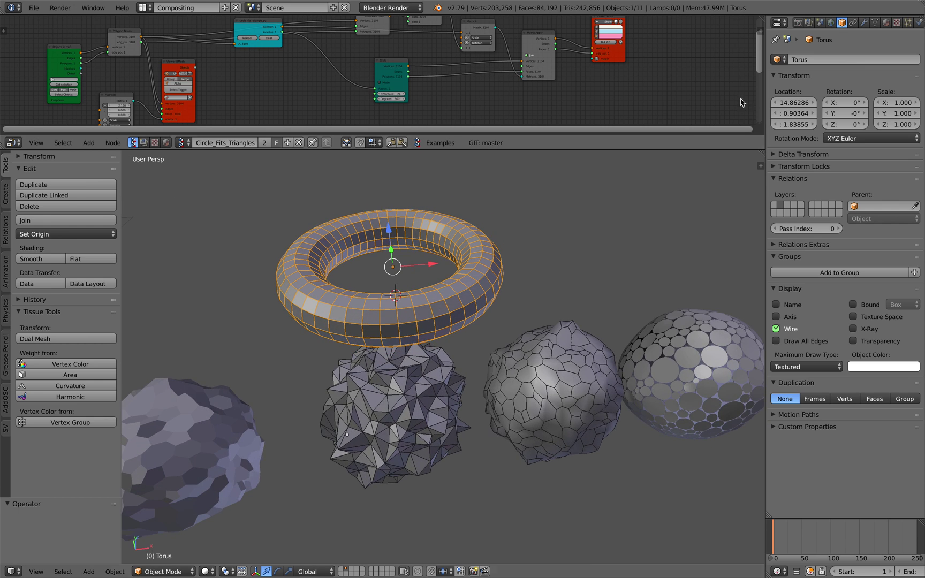
# Try a Triangulate modifier on the torus and remove it.
pyautogui.click(864, 22)
pyautogui.click(853, 61)
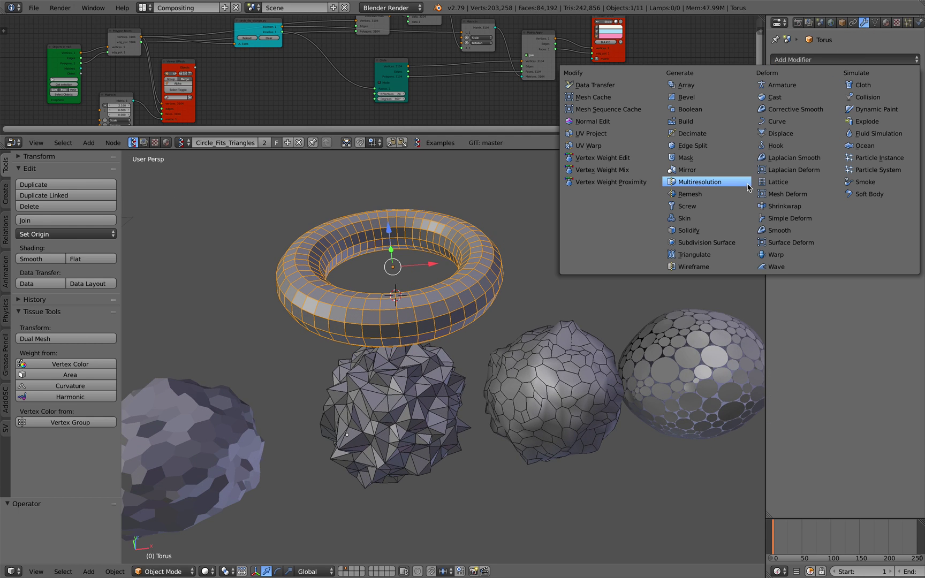
pyautogui.click(703, 257)
pyautogui.click(912, 77)
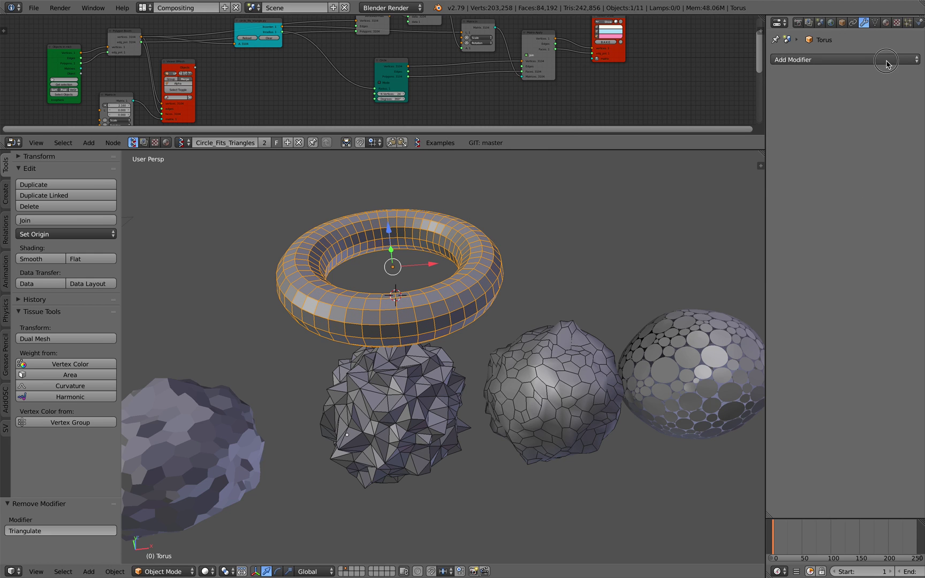
# Add a Decimate modifier to the torus in Collapse mode, lower its ratio for irregular triangles, and apply it.
pyautogui.click(798, 59)
pyautogui.click(714, 135)
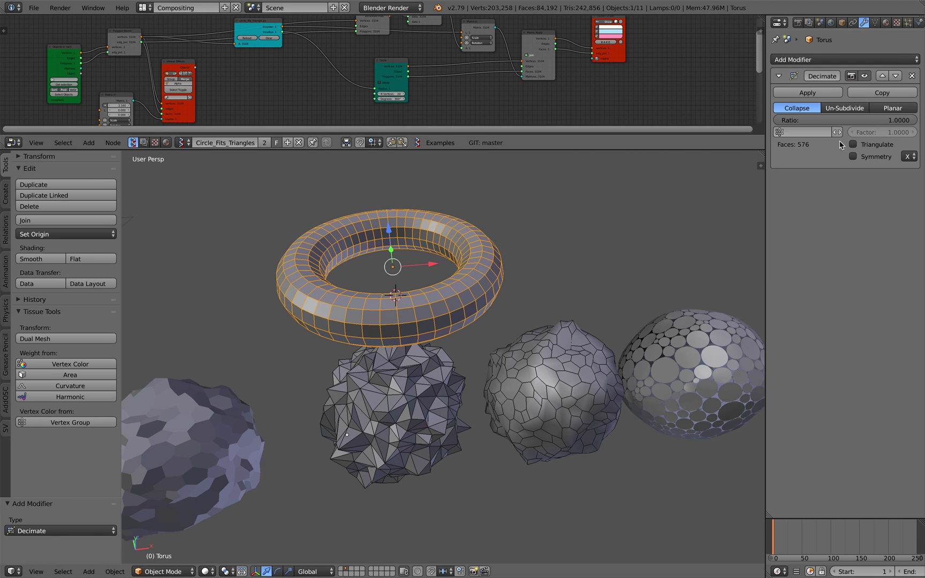
pyautogui.moveTo(884, 123); pyautogui.dragTo(837, 121)
pyautogui.moveTo(463, 331); pyautogui.dragTo(420, 315, button='middle')
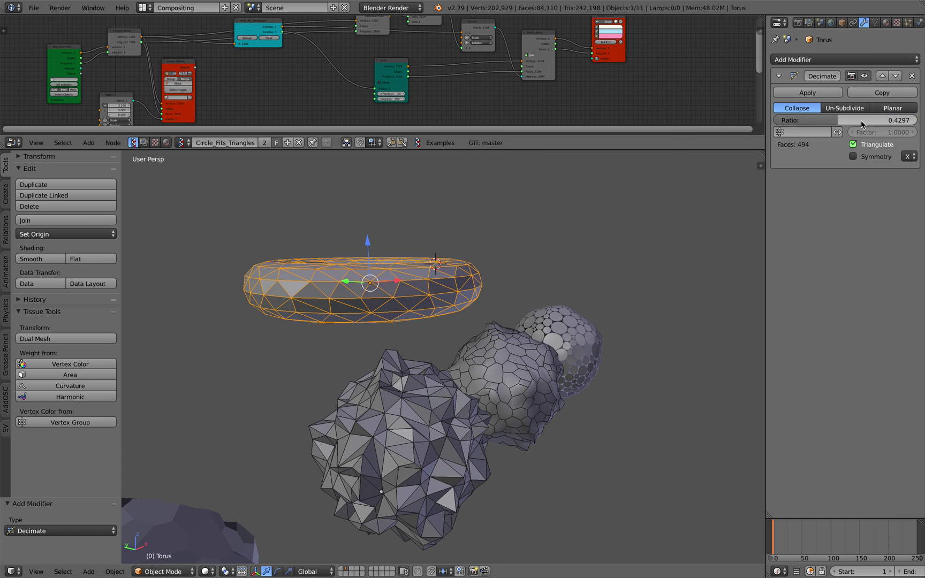
pyautogui.moveTo(862, 123); pyautogui.dragTo(856, 123)
pyautogui.moveTo(490, 300); pyautogui.dragTo(498, 327, button='middle')
pyautogui.moveTo(862, 120); pyautogui.dragTo(843, 120)
pyautogui.moveTo(554, 270); pyautogui.dragTo(139, 347, button='middle')
pyautogui.click(808, 92)
# Convert the decimated torus into its dual mesh with the Fixed quad and Beauty polygon methods.
pyautogui.click(66, 339)
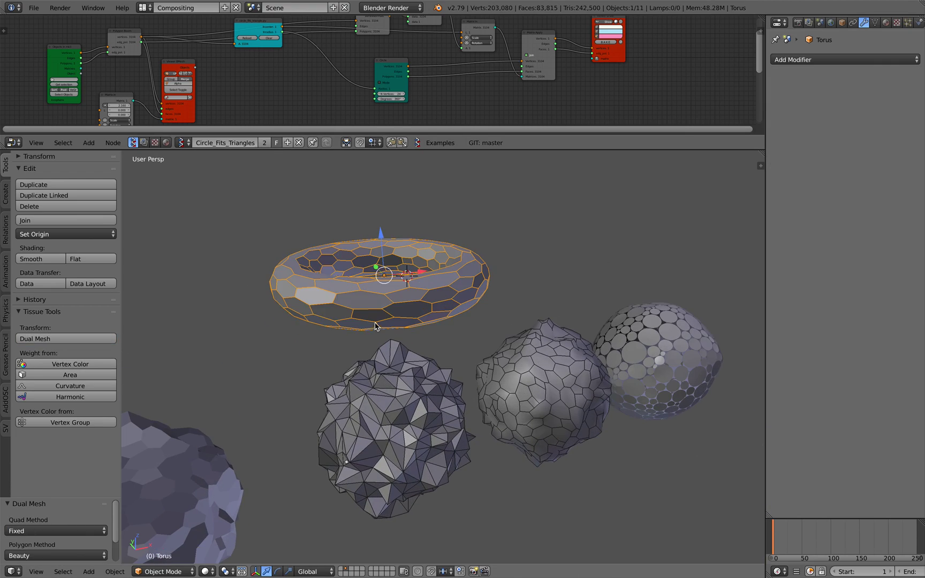
pyautogui.moveTo(397, 322); pyautogui.dragTo(440, 266, button='middle')
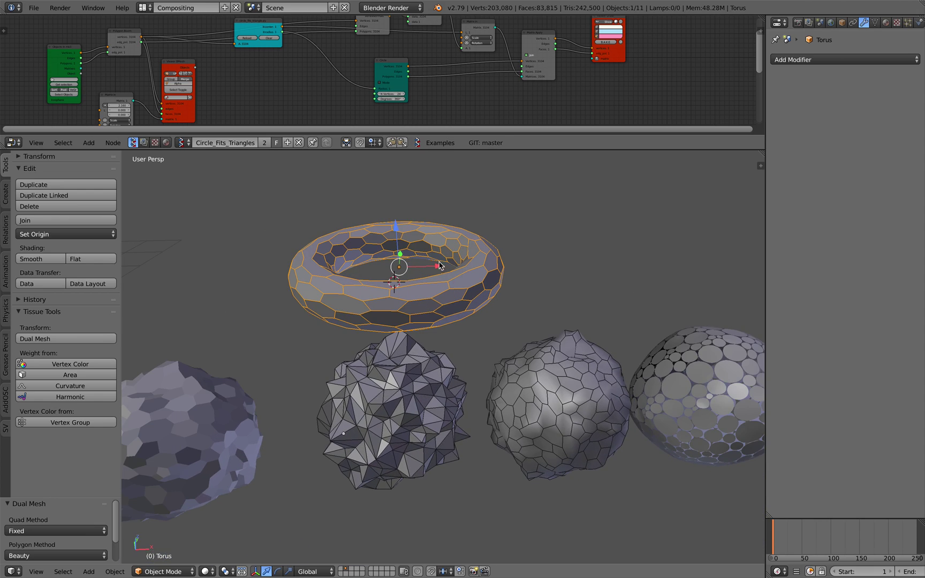
# Duplicate the polygon-celled torus and place the copy beside it, above the last two spheres.
pyautogui.rightClick(680, 369)
pyautogui.moveTo(607, 349); pyautogui.dragTo(519, 350, button='middle')
pyautogui.rightClick(384, 311)
pyautogui.hotkey('shift', 'd')
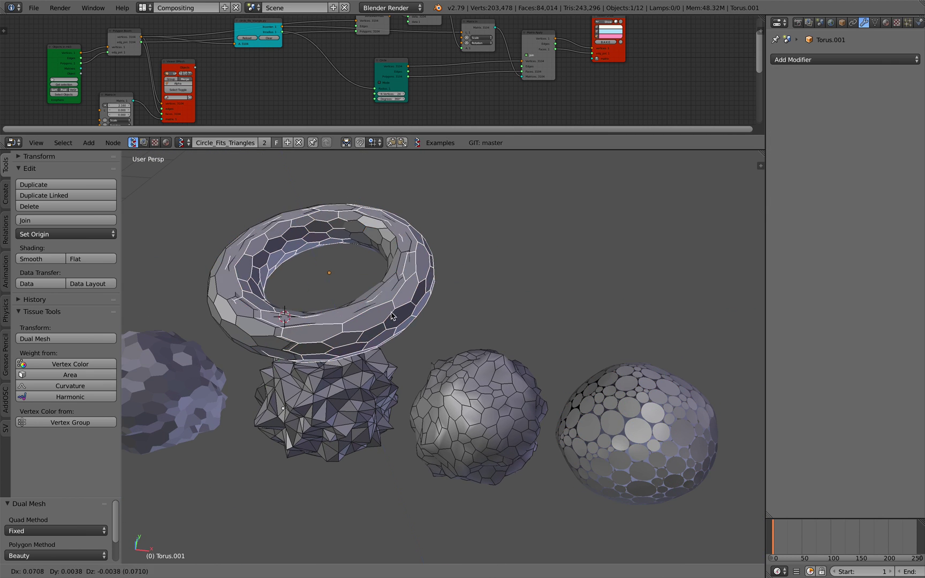
pyautogui.click(599, 355)
pyautogui.moveTo(599, 355); pyautogui.dragTo(512, 390, button='middle')
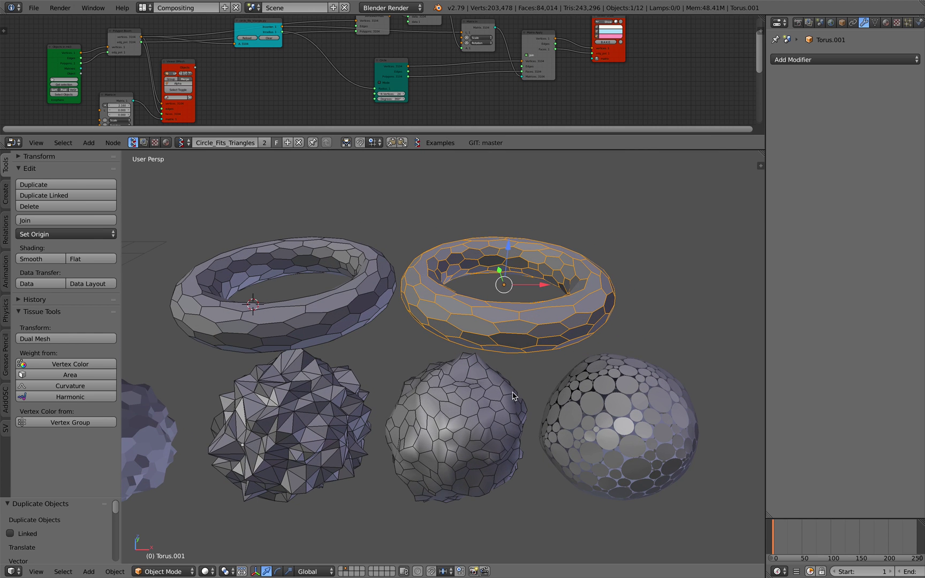
# Check the modifiers on the polygon-celled sphere in a widened properties area.
pyautogui.rightClick(513, 395)
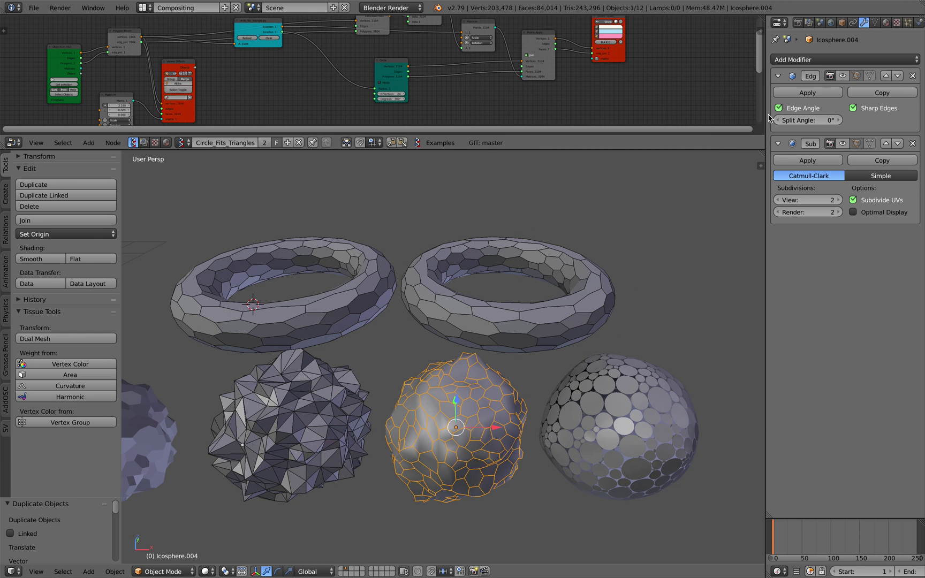
pyautogui.moveTo(768, 118); pyautogui.dragTo(664, 107)
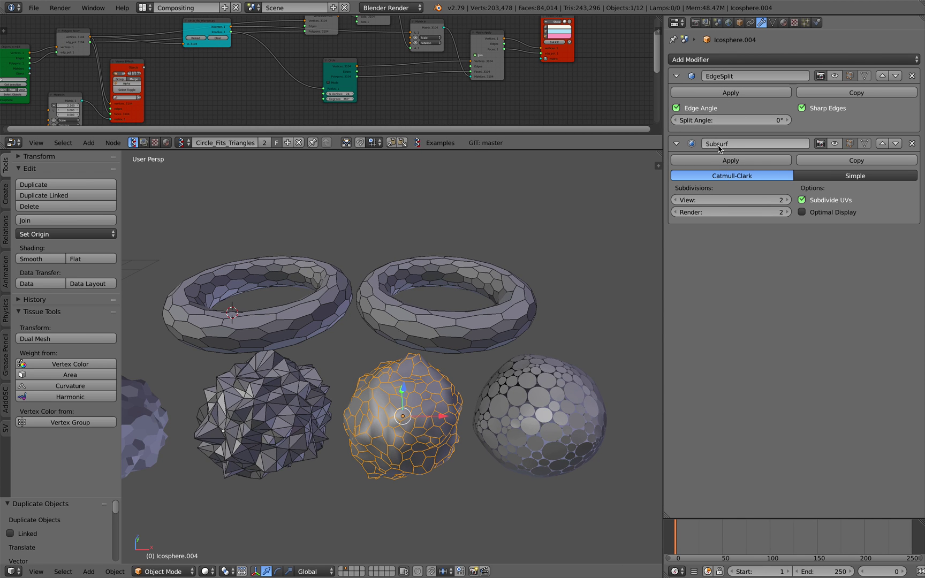
pyautogui.moveTo(517, 274)
pyautogui.mouseDown(button='middle')
pyautogui.moveTo(504, 284)
pyautogui.moveTo(512, 288)
pyautogui.mouseUp(button='middle')
# Add an Edge Split modifier to the duplicated torus and set its split angle to 178°.
pyautogui.rightClick(503, 284)
pyautogui.scroll(1, 512, 287)
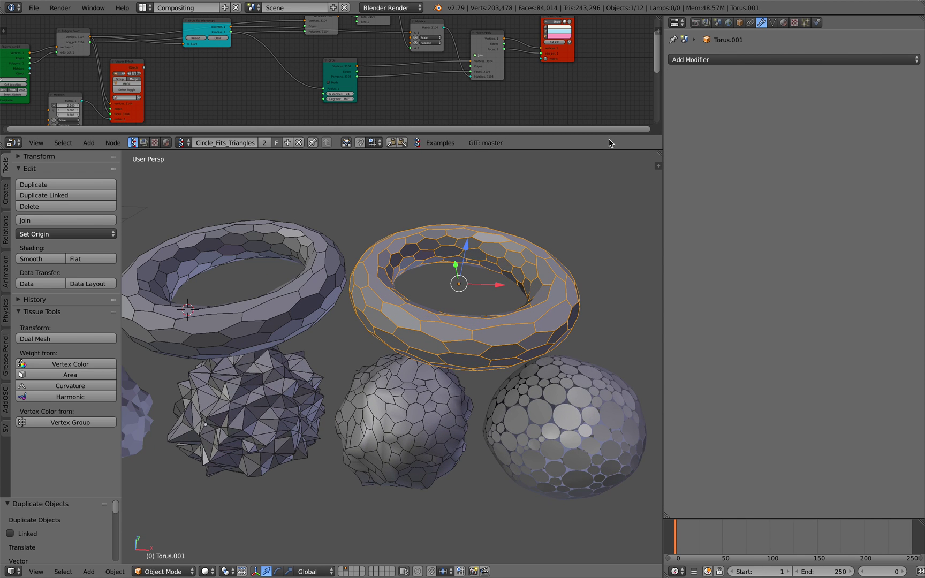
pyautogui.click(740, 60)
pyautogui.click(713, 146)
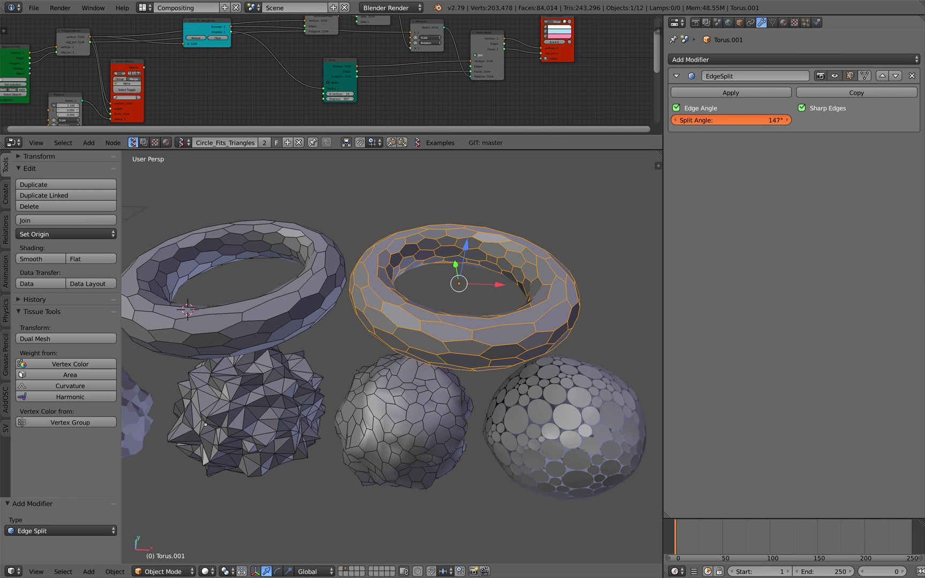
pyautogui.moveTo(476, 307); pyautogui.dragTo(493, 291, button='middle')
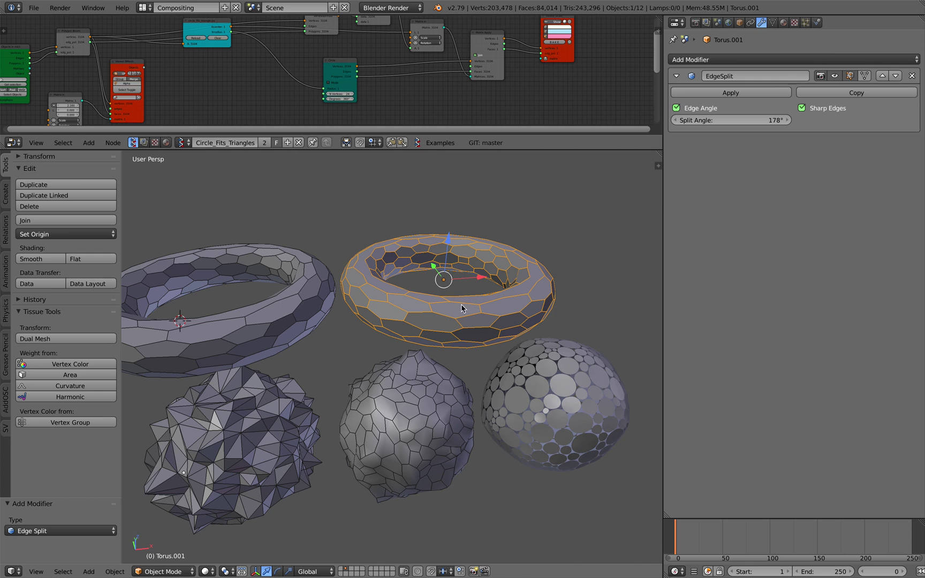
# Add a Smooth modifier to the duplicated torus and set the Edge Split angle to 0°.
pyautogui.click(777, 63)
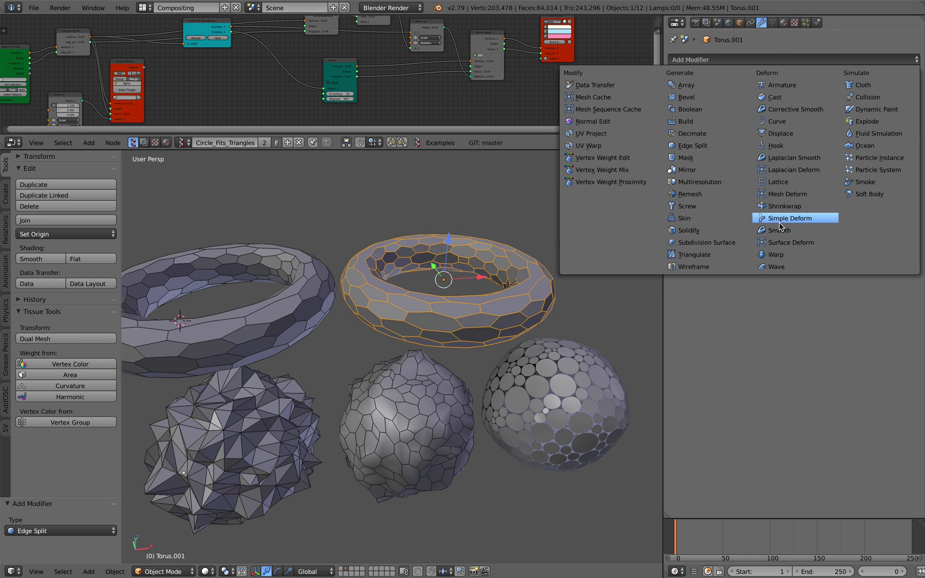
pyautogui.click(780, 229)
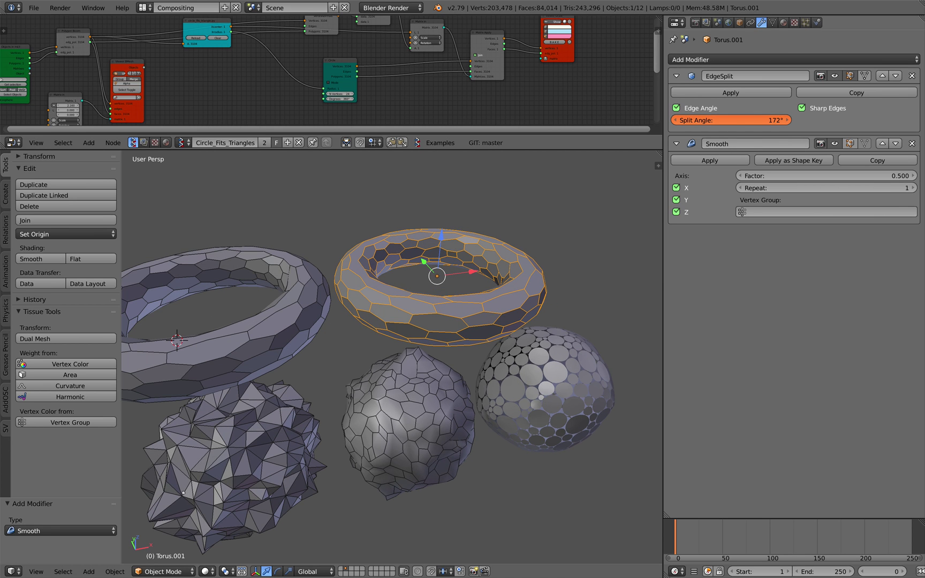
pyautogui.moveTo(739, 121); pyautogui.dragTo(691, 121)
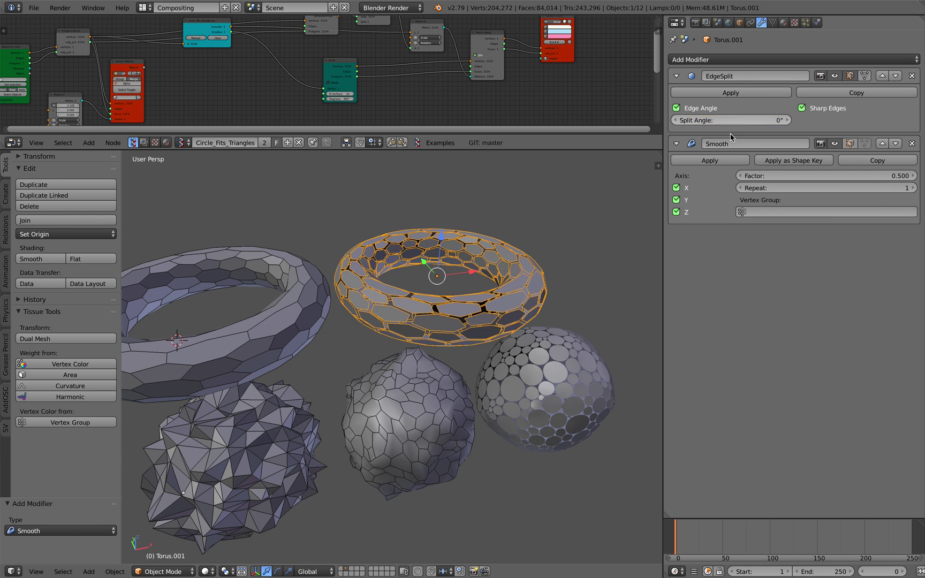
# Try Smooth factors of 0.260 and 0.340 on the duplicated torus, and remove the Smooth modifier.
pyautogui.moveTo(804, 176); pyautogui.dragTo(749, 175)
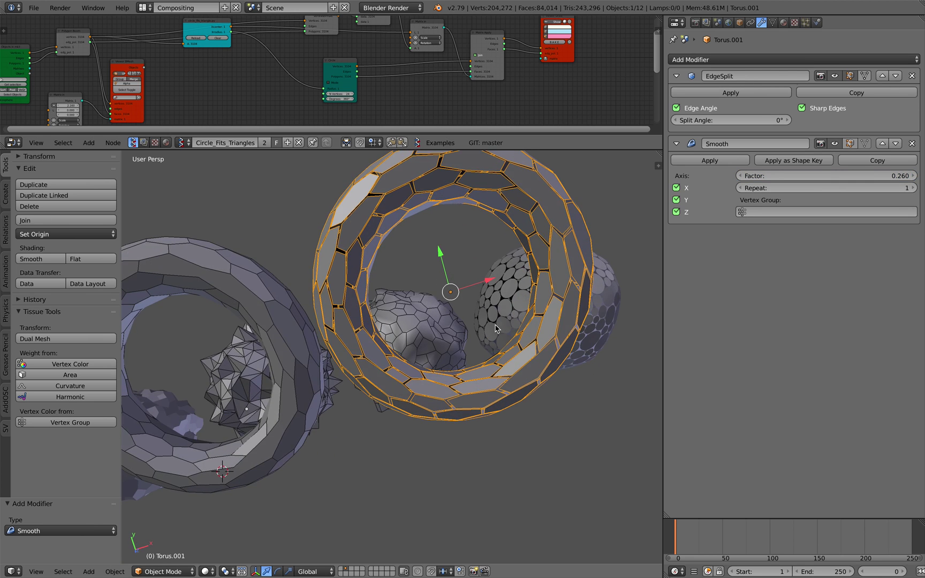
pyautogui.moveTo(763, 175); pyautogui.dragTo(774, 176)
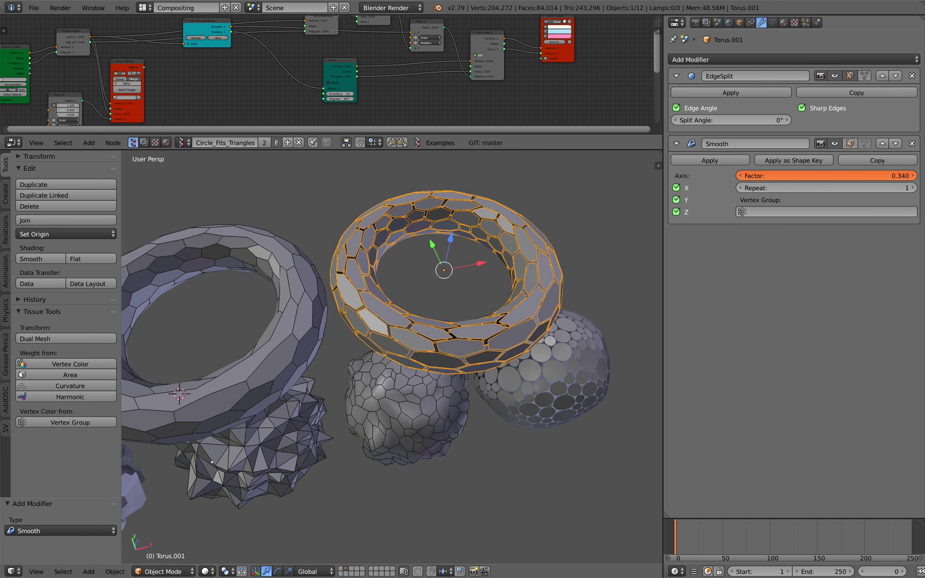
pyautogui.click(913, 144)
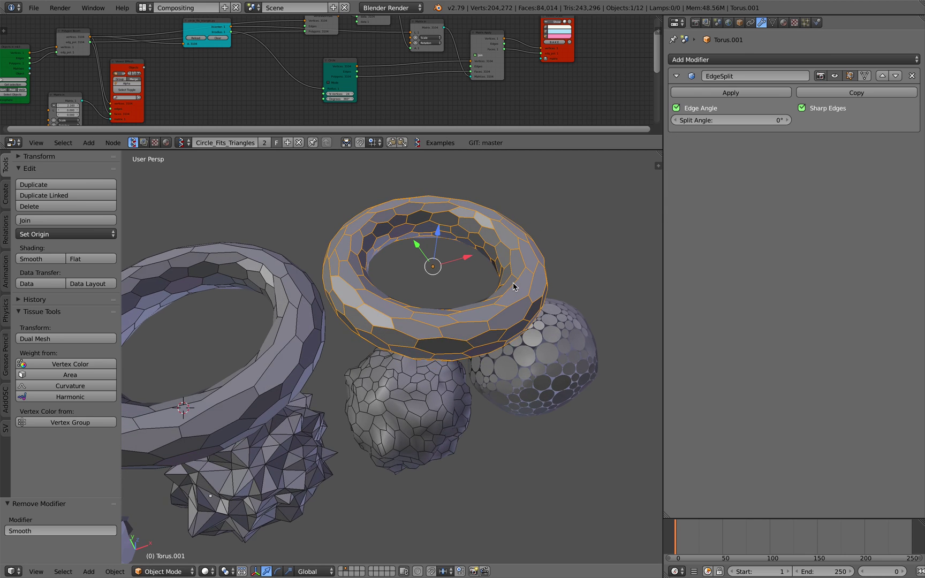
# Try applying the Edge Split modifier on the duplicated torus, and undo the application.
pyautogui.click(725, 94)
pyautogui.keyDown('shift'); pyautogui.moveTo(537, 293); pyautogui.dragTo(500, 295, button='middle'); pyautogui.keyUp('shift')
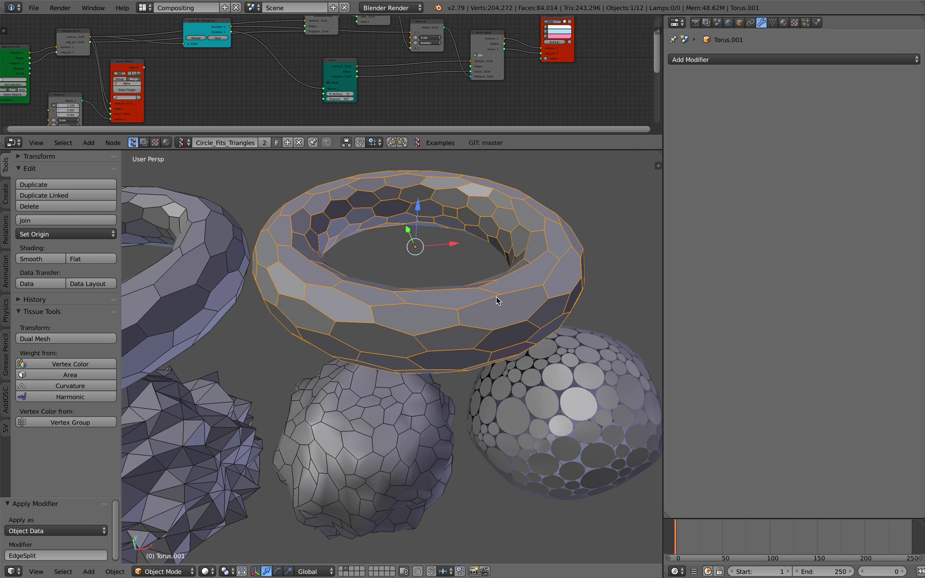
pyautogui.scroll(-2, 470, 264)
pyautogui.scroll(3, 471, 298)
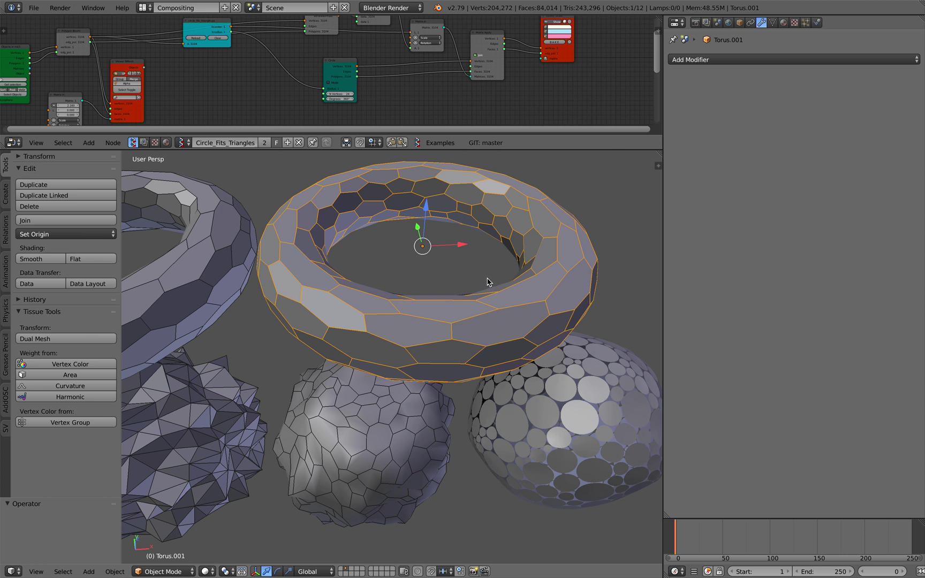
pyautogui.hotkey('ctrl', 'z')
# Compare the modifiers on the polygon-celled sphere and the circle-celled sphere below the duplicated torus.
pyautogui.scroll(-2, 478, 285)
pyautogui.moveTo(478, 285); pyautogui.dragTo(474, 284, button='middle')
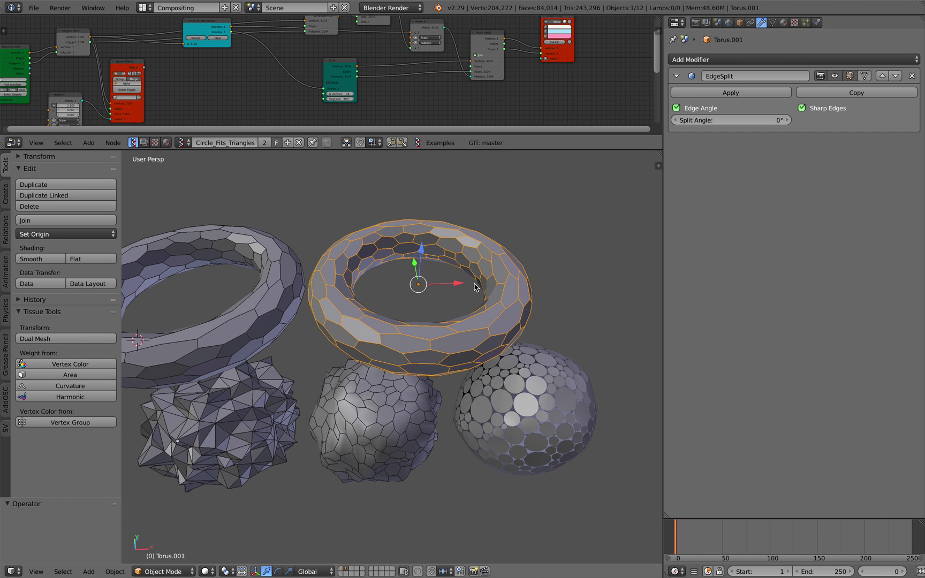
pyautogui.scroll(1, 473, 289)
pyautogui.rightClick(432, 418)
pyautogui.moveTo(427, 447); pyautogui.dragTo(400, 435, button='middle')
pyautogui.rightClick(498, 410)
pyautogui.rightClick(421, 415)
pyautogui.rightClick(538, 385)
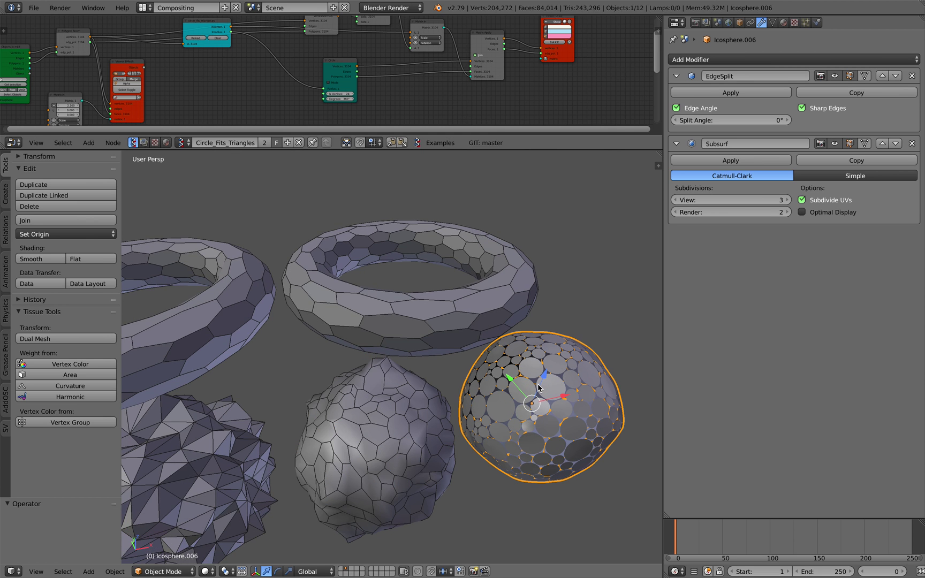
# Open the duplicated torus in Edit Mode with all its vertices selected, ready for the mesh deform tools.
pyautogui.rightClick(480, 296)
pyautogui.press('Tab')
pyautogui.click(525, 296)
pyautogui.press('a')
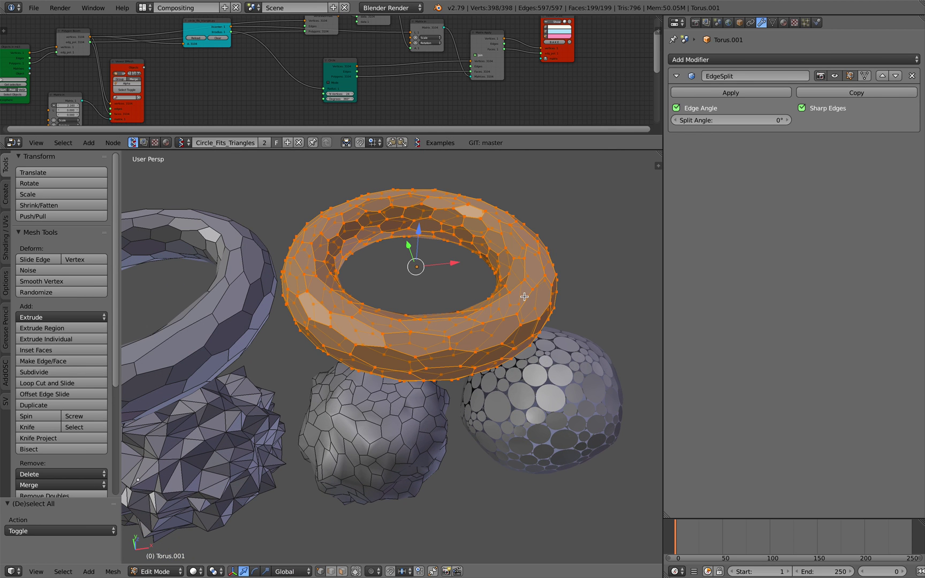
pyautogui.scroll(-7, 81, 349)
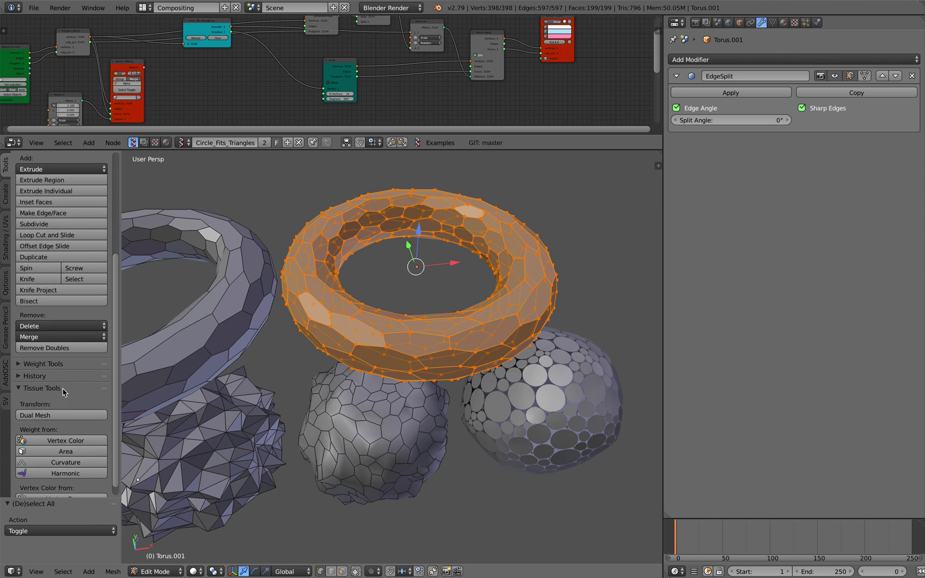
pyautogui.scroll(7, 59, 348)
pyautogui.click(7, 182)
pyautogui.click(6, 167)
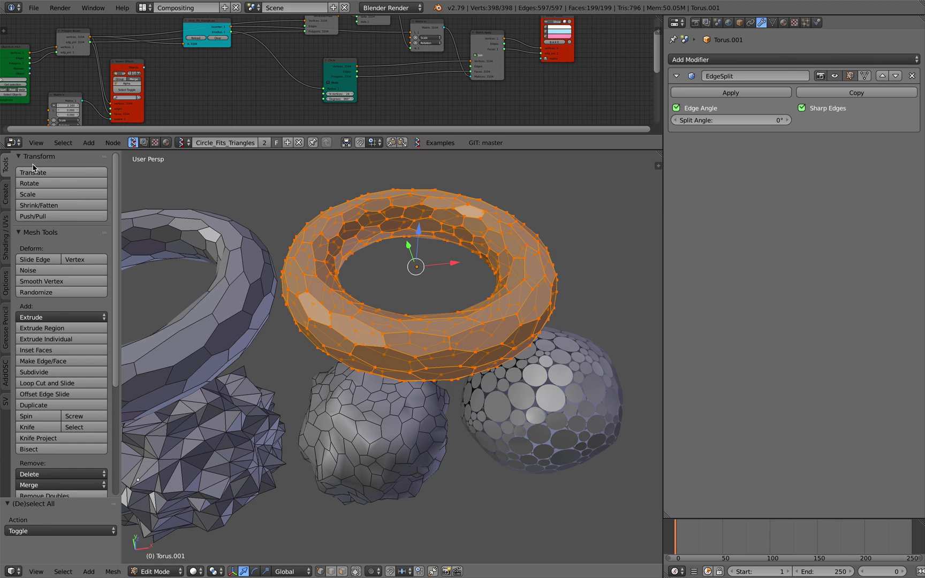
pyautogui.scroll(-3, 33, 166)
pyautogui.scroll(3, 38, 174)
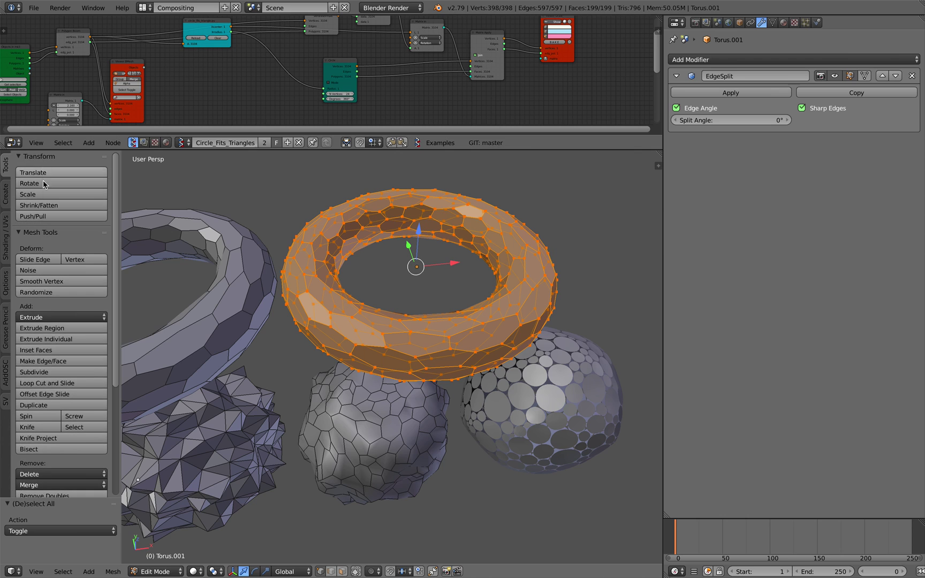
# Smooth all the torus's vertices with eight passes of Smooth Vertex at 0.500 and return to Object Mode.
pyautogui.click(59, 282)
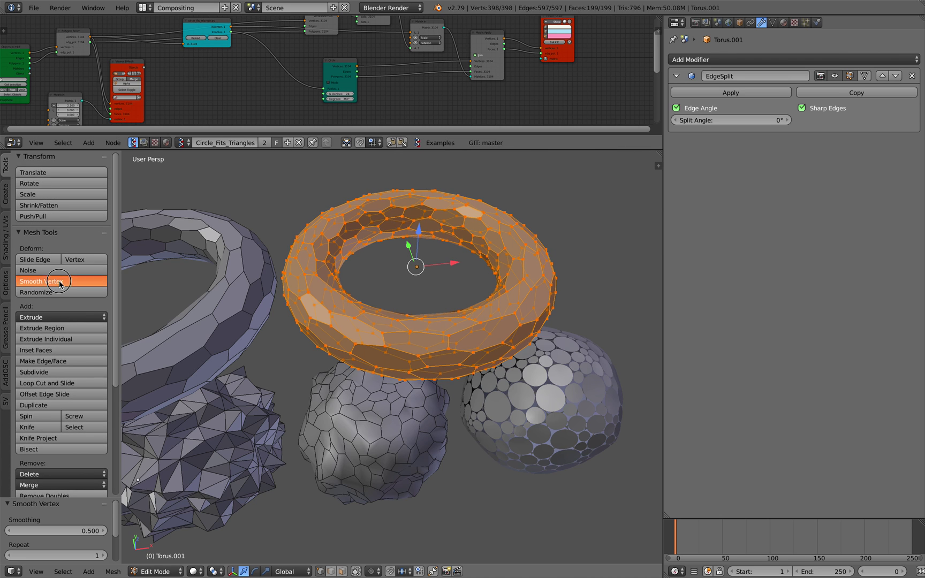
pyautogui.click(59, 282)
pyautogui.click(59, 282)
pyautogui.click(59, 282)
pyautogui.click(59, 282)
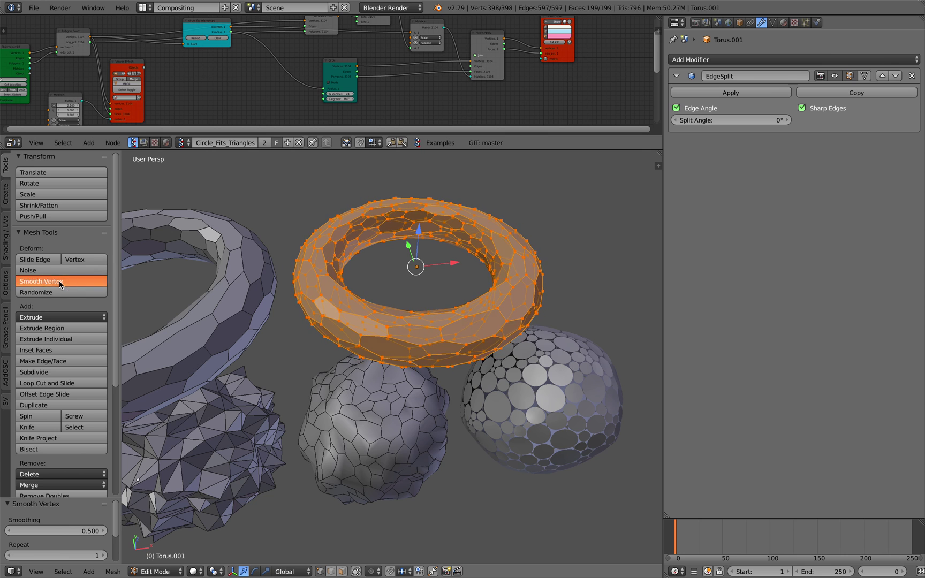
pyautogui.click(58, 281)
pyautogui.moveTo(124, 308); pyautogui.dragTo(124, 282, button='middle')
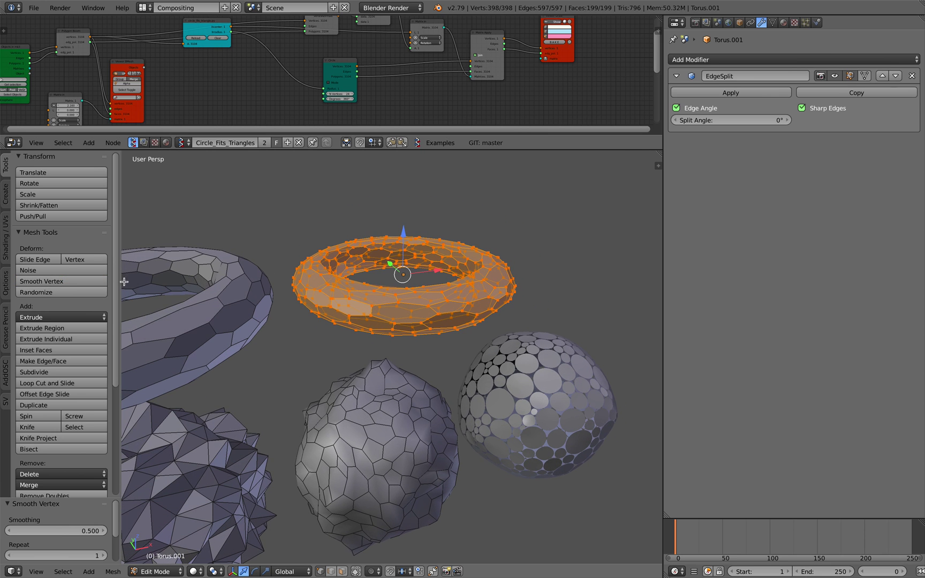
pyautogui.click(91, 282)
pyautogui.click(90, 281)
pyautogui.moveTo(455, 301); pyautogui.dragTo(411, 307, button='middle')
pyautogui.press('Tab')
pyautogui.click(395, 308)
# Examine the smoothed torus and the polygon-celled sphere up close, and check the sphere's modifiers.
pyautogui.rightClick(417, 407)
pyautogui.moveTo(418, 407); pyautogui.dragTo(388, 365, button='middle')
pyautogui.rightClick(412, 300)
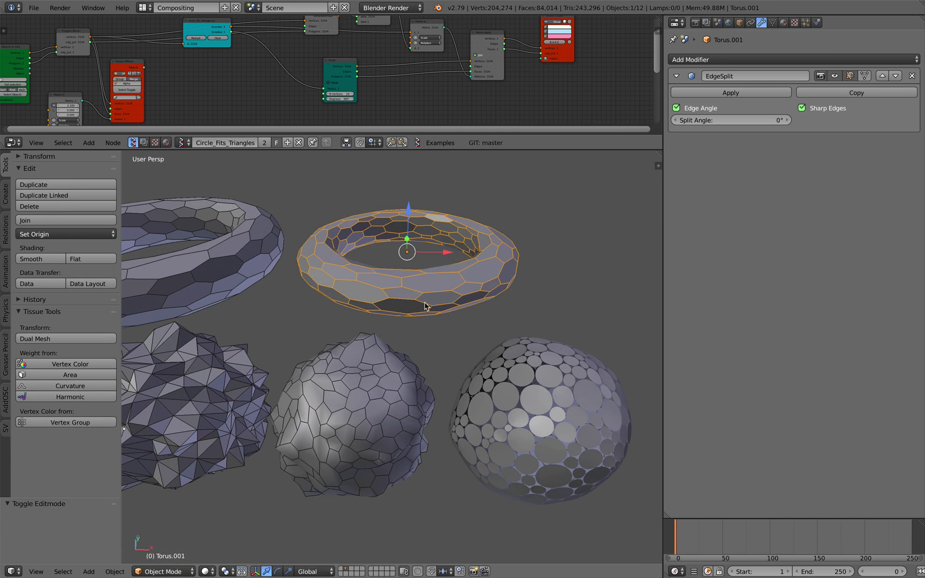
pyautogui.press('KP_8')
pyautogui.press('KP_8')
pyautogui.scroll(3, 380, 380)
pyautogui.keyDown('shift'); pyautogui.moveTo(379, 379); pyautogui.dragTo(409, 326, button='middle'); pyautogui.keyUp('shift')
pyautogui.moveTo(350, 396); pyautogui.dragTo(429, 336, button='middle')
pyautogui.moveTo(356, 408); pyautogui.dragTo(398, 337, button='middle')
pyautogui.scroll(-3, 354, 320)
pyautogui.rightClick(353, 320)
pyautogui.scroll(3, 344, 350)
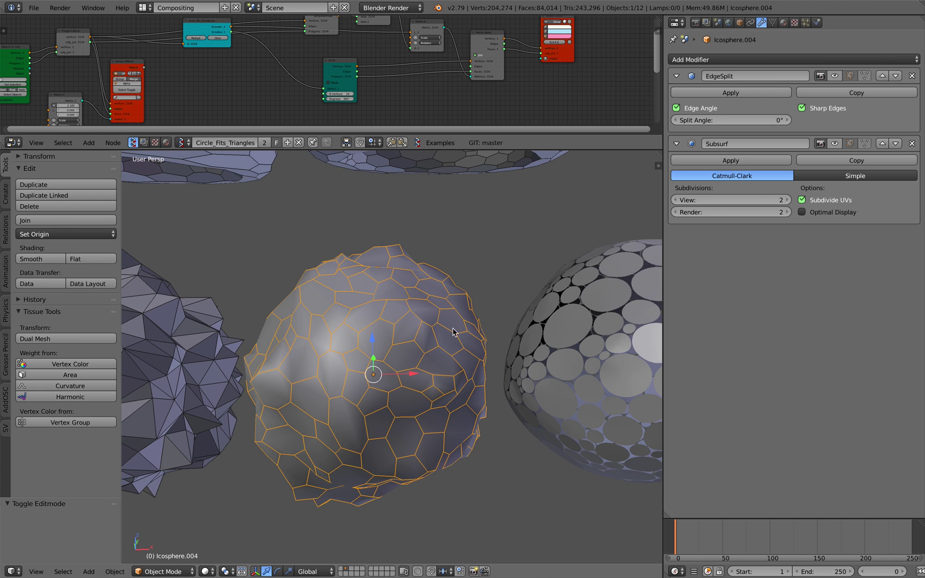
# Inspect the circle-celled sphere from several angles along with its Edge Split and Subsurf modifiers.
pyautogui.keyDown('shift'); pyautogui.moveTo(453, 332); pyautogui.dragTo(342, 333, button='middle'); pyautogui.keyUp('shift')
pyautogui.rightClick(406, 313)
pyautogui.moveTo(405, 311); pyautogui.dragTo(421, 322, button='middle')
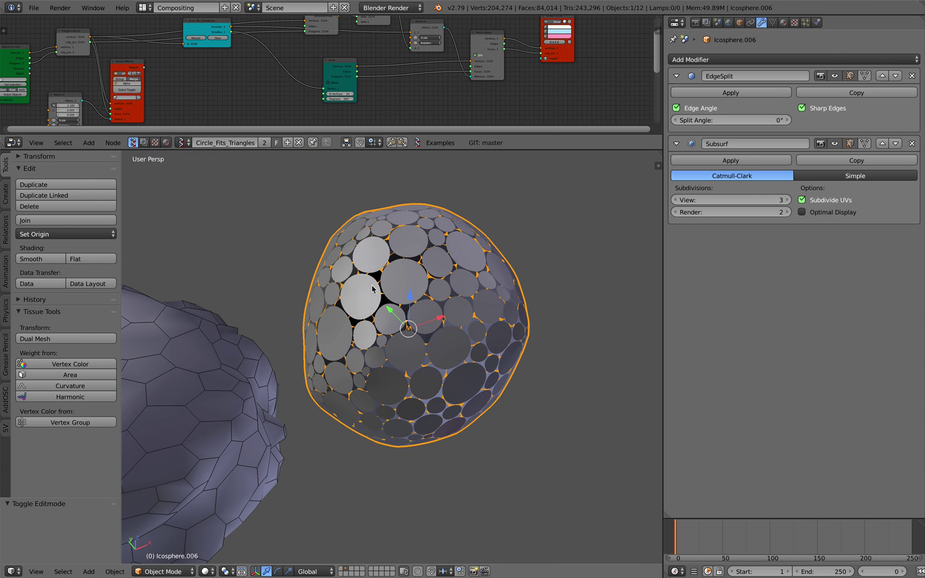
pyautogui.moveTo(373, 289); pyautogui.dragTo(399, 335, button='middle')
pyautogui.scroll(-3, 343, 225)
pyautogui.keyDown('shift'); pyautogui.moveTo(326, 185); pyautogui.dragTo(403, 283, button='middle'); pyautogui.keyUp('shift')
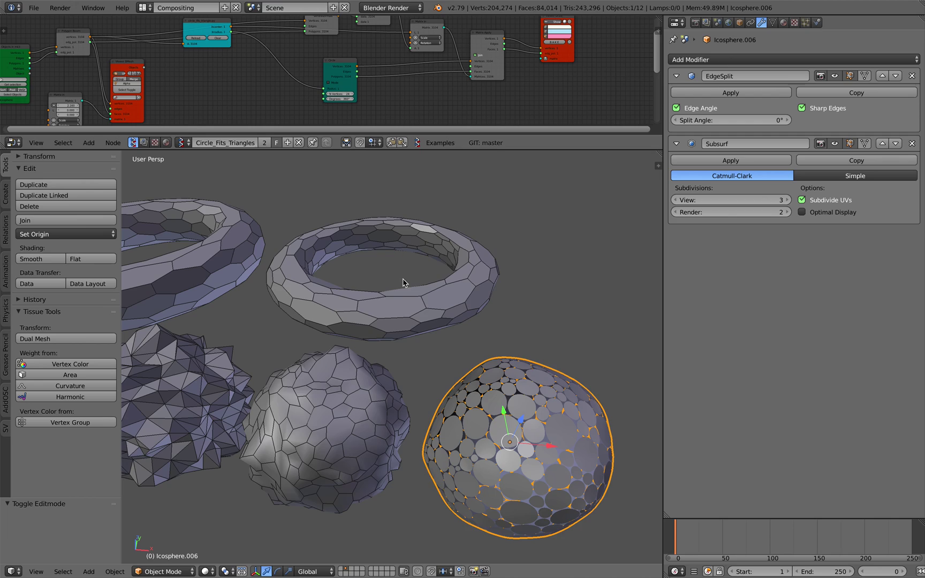
# Add a Subdivision Surface modifier at level 2 to the duplicated torus, below its Edge Split modifier.
pyautogui.rightClick(418, 306)
pyautogui.hotkey('ctrl', '2')
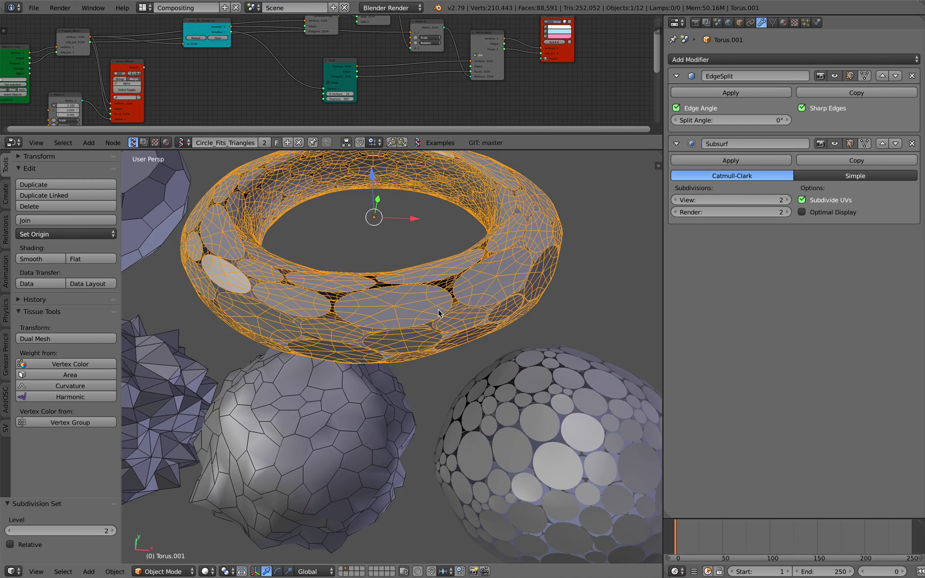
pyautogui.press('a')
pyautogui.moveTo(438, 314); pyautogui.dragTo(565, 256, button='middle')
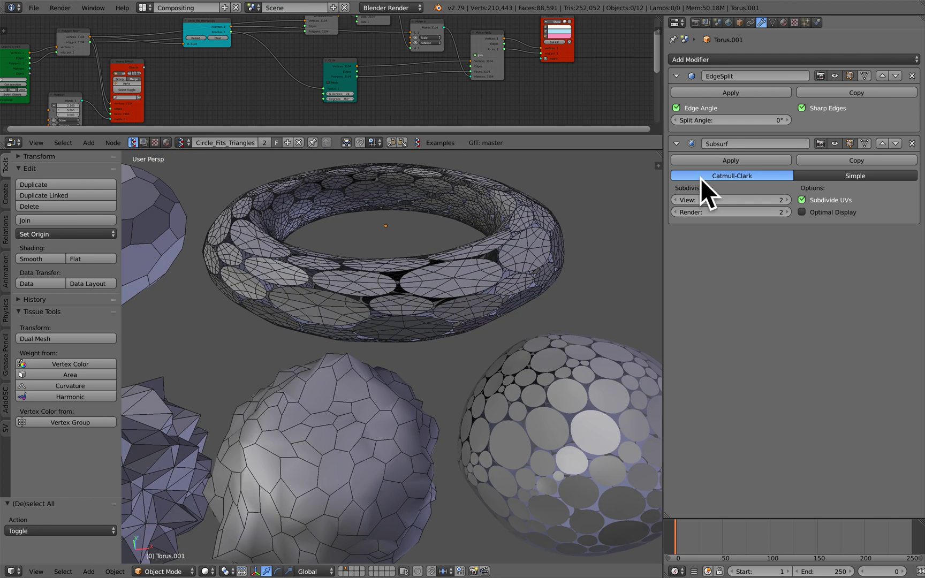
pyautogui.moveTo(494, 275); pyautogui.dragTo(445, 268, button='middle')
# Check the duplicated torus's object display settings.
pyautogui.rightClick(432, 319)
pyautogui.click(751, 22)
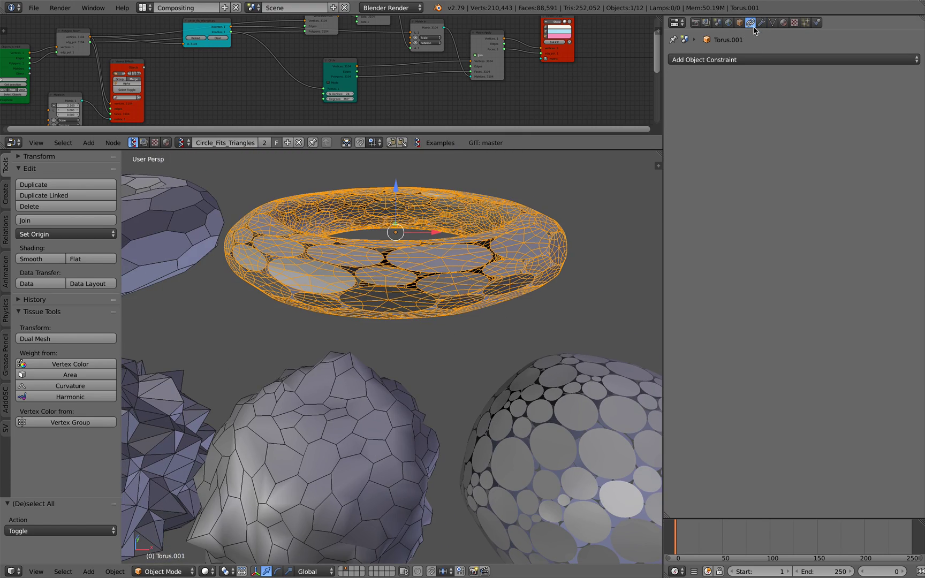
pyautogui.click(762, 22)
pyautogui.click(740, 22)
pyautogui.scroll(-6, 489, 332)
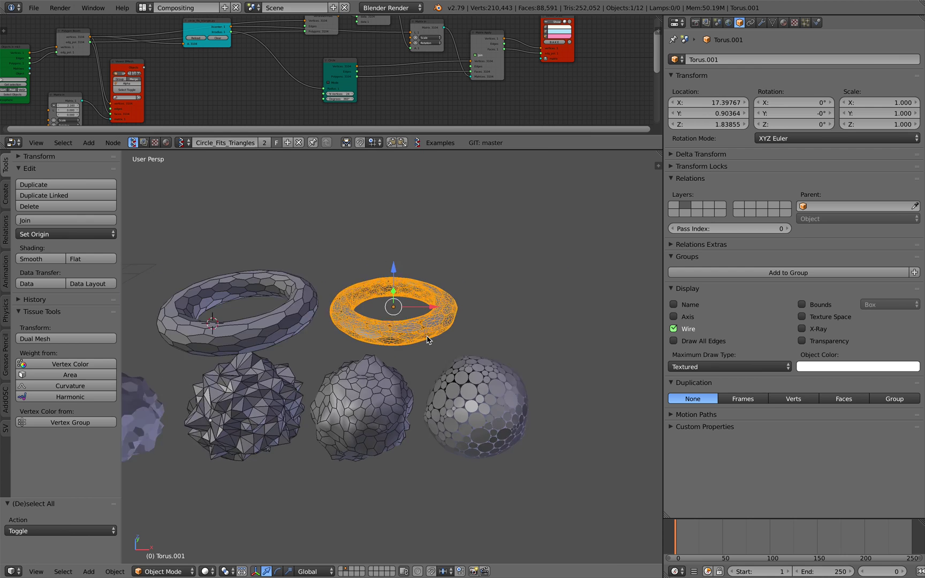
pyautogui.scroll(-1, 421, 362)
pyautogui.moveTo(423, 351); pyautogui.dragTo(591, 321, button='middle')
pyautogui.scroll(3, 393, 355)
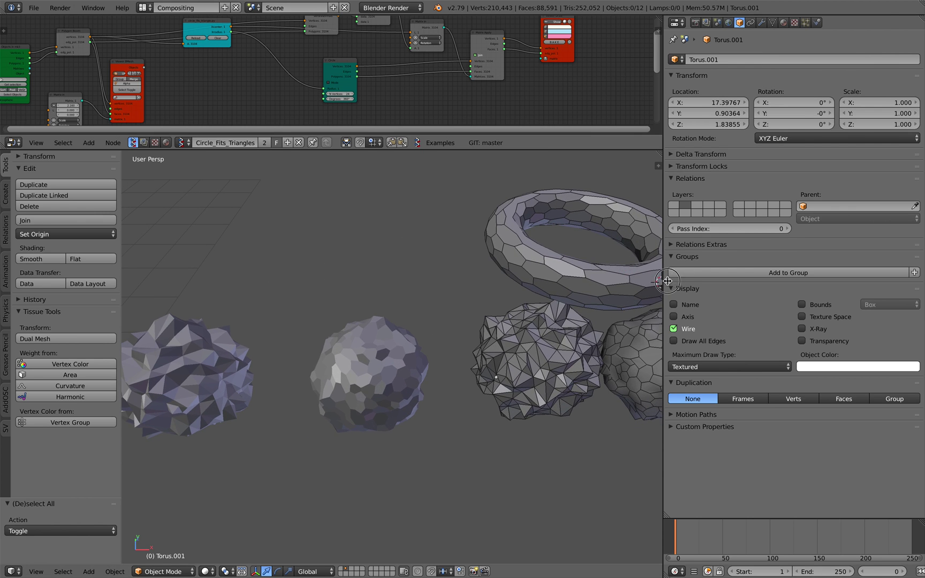
# Widen the 3D view and examine the pink circle-patterned sphere at the far end of the row.
pyautogui.moveTo(668, 281); pyautogui.dragTo(734, 281)
pyautogui.moveTo(446, 306); pyautogui.dragTo(572, 295, button='middle')
pyautogui.scroll(5, 482, 310)
pyautogui.scroll(-5, 428, 316)
pyautogui.keyDown('shift'); pyautogui.moveTo(394, 322); pyautogui.dragTo(616, 281, button='middle'); pyautogui.keyUp('shift')
pyautogui.scroll(4, 521, 308)
pyautogui.moveTo(500, 286); pyautogui.dragTo(491, 387, button='middle')
pyautogui.scroll(-2, 521, 308)
# Move the base icosphere beside the pink circle pattern, by about -2.548 in X, 0.365 in Y and -0.111 in Z.
pyautogui.rightClick(451, 328)
pyautogui.moveTo(451, 329); pyautogui.dragTo(461, 310, button='middle')
pyautogui.scroll(-4, 464, 326)
pyautogui.press('g')
pyautogui.click(310, 341)
pyautogui.keyDown('shift'); pyautogui.moveTo(338, 341); pyautogui.dragTo(535, 321, button='middle'); pyautogui.keyUp('shift')
pyautogui.scroll(4, 470, 328)
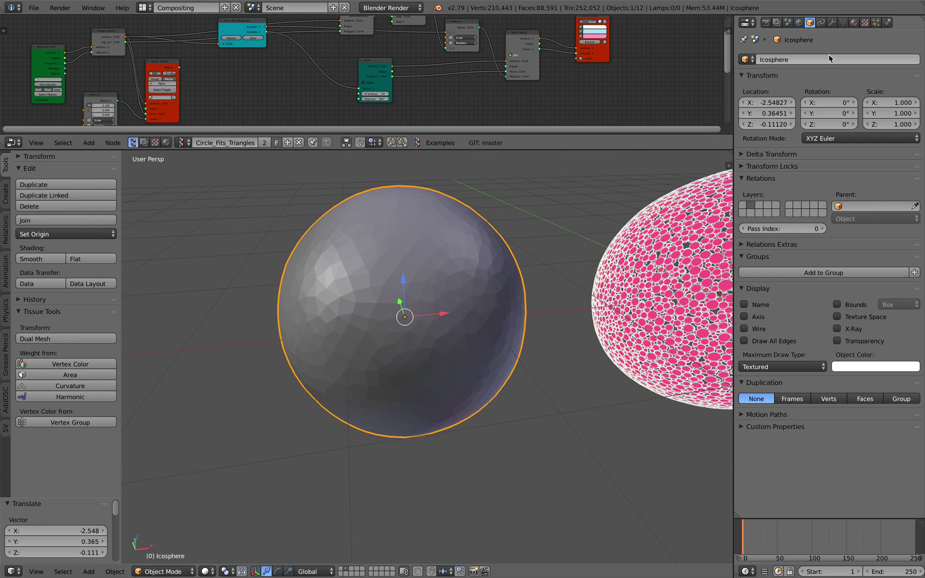
# Set the icosphere's first Subsurf modifier to 1 view subdivision and go to frame 33 to refresh the node-generated pattern.
pyautogui.click(832, 23)
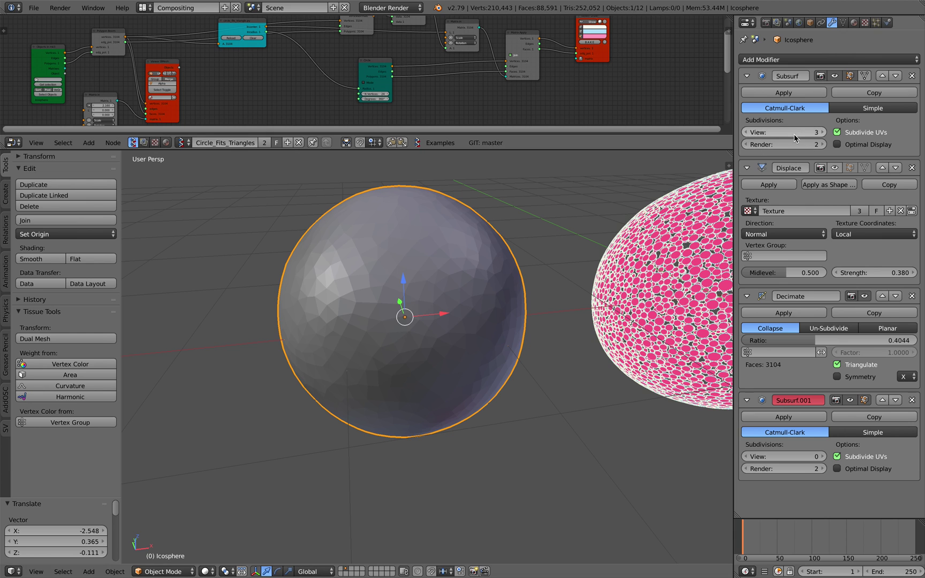
pyautogui.write('1')
pyautogui.press('Return')
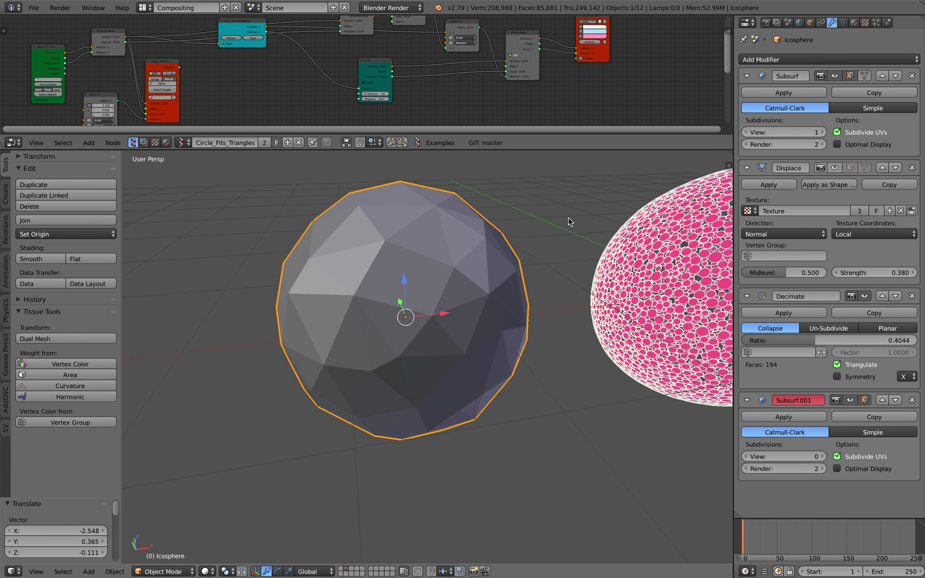
pyautogui.scroll(-2, 540, 242)
pyautogui.click(768, 539)
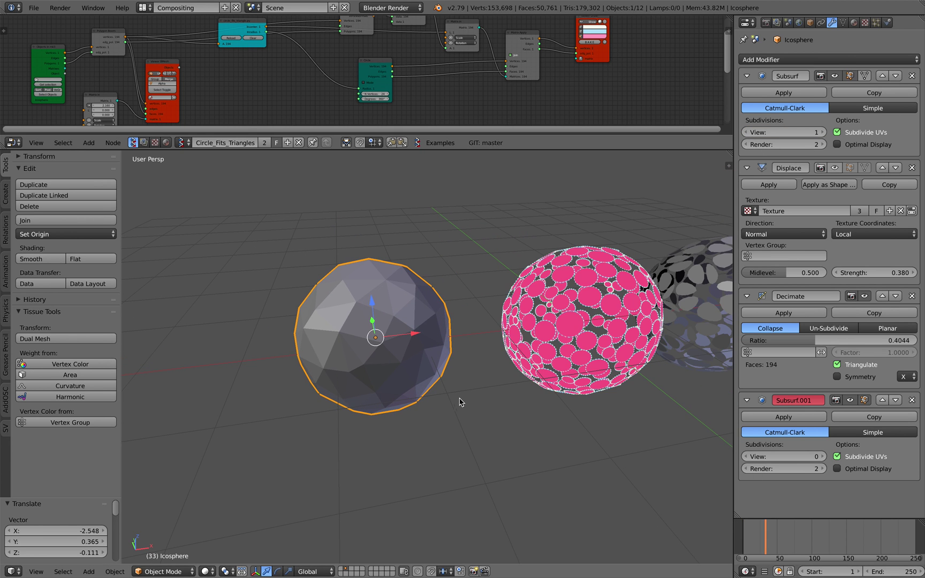
# Compare the low-poly base icosphere with the pink circle pattern beside it, and deselect everything.
pyautogui.moveTo(459, 403); pyautogui.dragTo(346, 365, button='middle')
pyautogui.keyDown('shift'); pyautogui.moveTo(453, 334); pyautogui.dragTo(366, 347, button='middle'); pyautogui.keyUp('shift')
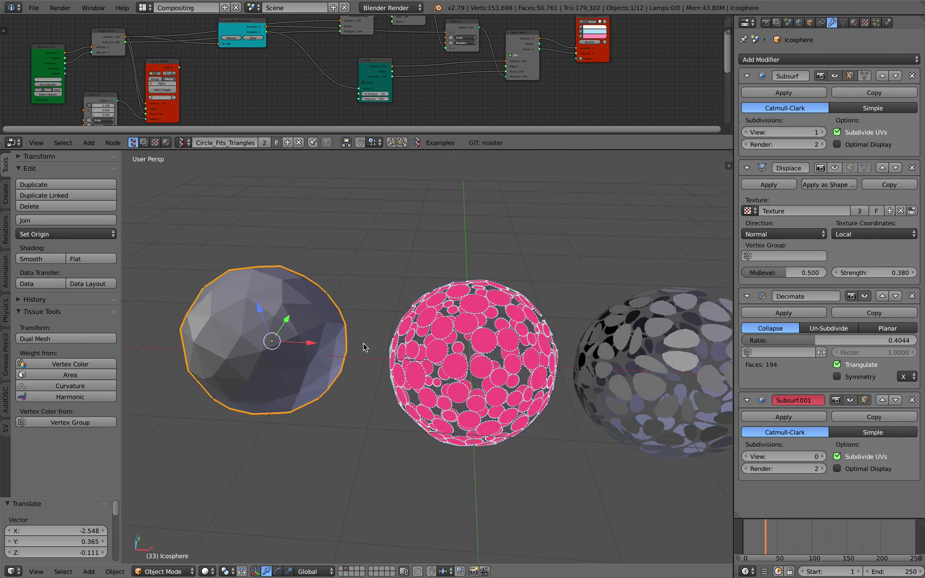
pyautogui.scroll(3, 427, 329)
pyautogui.moveTo(435, 334); pyautogui.dragTo(406, 330, button='middle')
pyautogui.press('a')
pyautogui.scroll(-3, 454, 331)
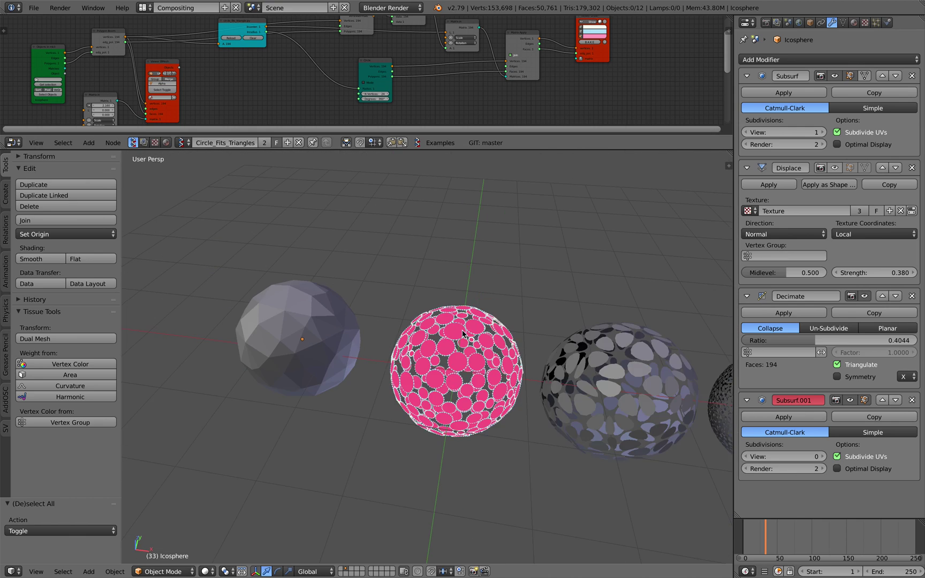
# Look along the whole row of sample spheres, up to the circle-celled sphere at its end.
pyautogui.keyDown('shift'); pyautogui.moveTo(487, 338); pyautogui.dragTo(457, 334, button='middle'); pyautogui.keyUp('shift')
pyautogui.moveTo(382, 312); pyautogui.dragTo(396, 314, button='middle')
pyautogui.scroll(-2, 474, 349)
pyautogui.keyDown('shift'); pyautogui.moveTo(616, 358); pyautogui.dragTo(279, 338, button='middle'); pyautogui.keyUp('shift')
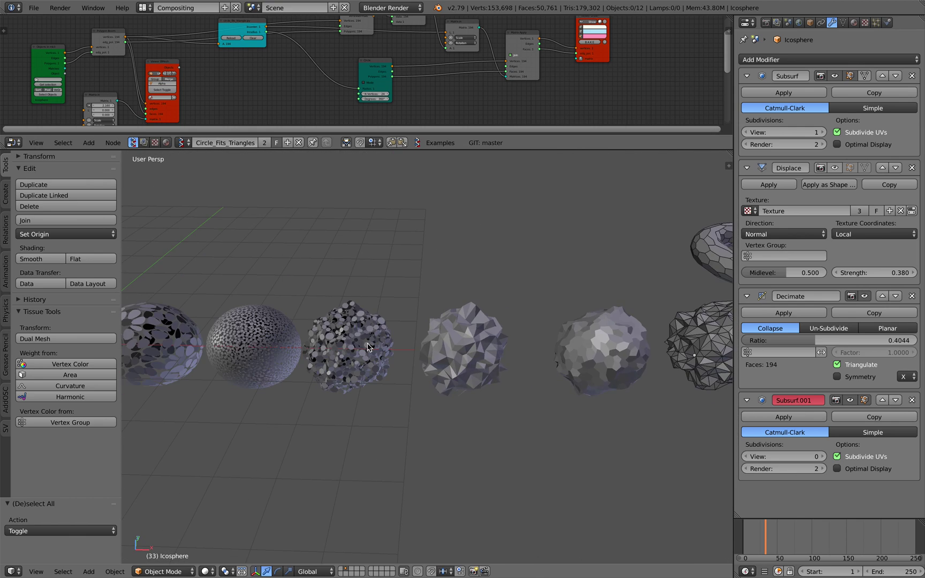
pyautogui.moveTo(428, 356); pyautogui.dragTo(455, 354, button='middle')
pyautogui.keyDown('shift'); pyautogui.moveTo(584, 344); pyautogui.dragTo(348, 342, button='middle'); pyautogui.keyUp('shift')
pyautogui.keyDown('ctrl'); pyautogui.scroll(-4, 348, 343); pyautogui.keyUp('ctrl')
pyautogui.scroll(8, 368, 372)
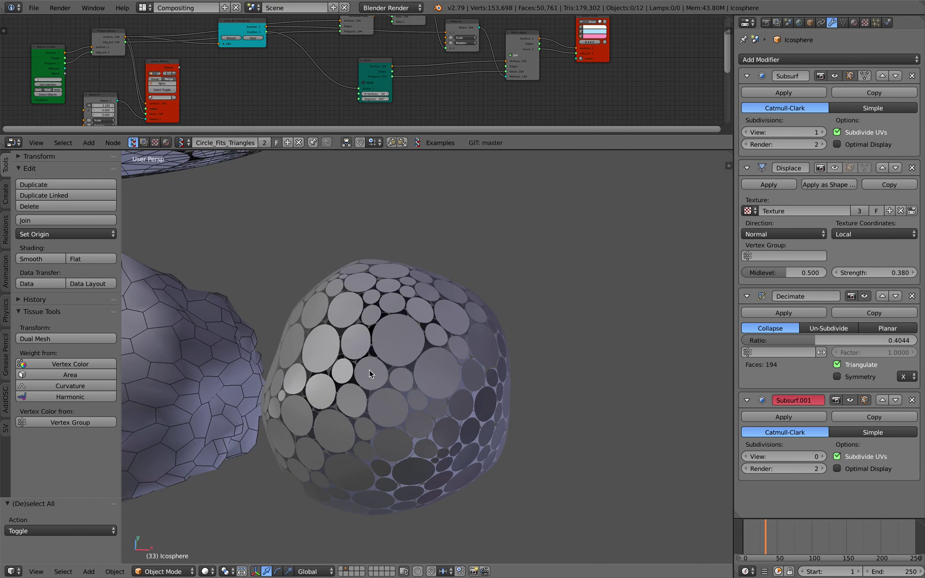
pyautogui.scroll(-2, 432, 325)
pyautogui.moveTo(477, 331); pyautogui.dragTo(439, 332, button='middle')
pyautogui.scroll(-2, 524, 310)
pyautogui.scroll(-5, 461, 322)
pyautogui.keyDown('shift'); pyautogui.moveTo(439, 332); pyautogui.dragTo(368, 290, button='middle'); pyautogui.keyUp('shift')
# Select the base icosphere, frame it in the view and inspect its triangulated faces up close.
pyautogui.rightClick(306, 203)
pyautogui.moveTo(279, 235); pyautogui.dragTo(320, 241, button='middle')
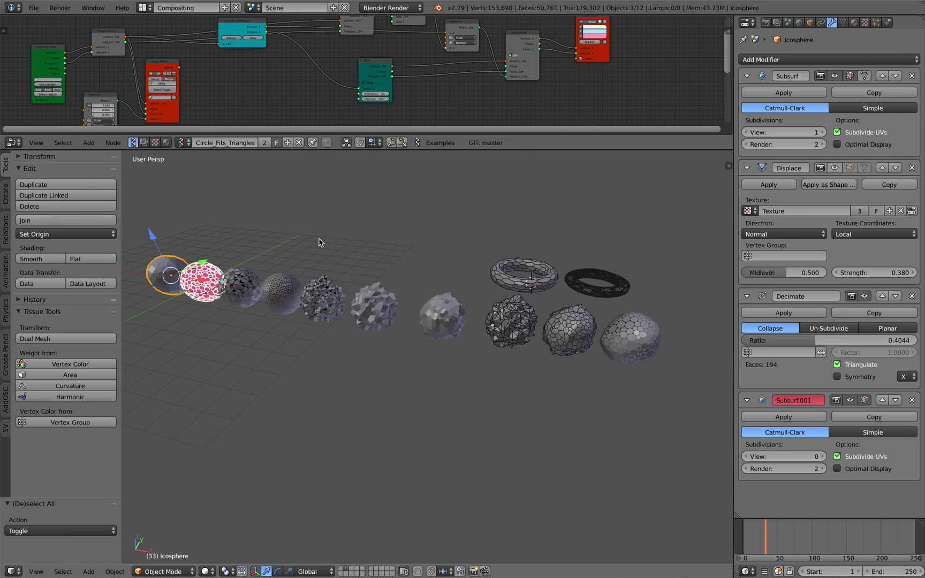
pyautogui.keyDown('shift'); pyautogui.moveTo(171, 420); pyautogui.dragTo(310, 448, button='middle'); pyautogui.keyUp('shift')
pyautogui.click(35, 572)
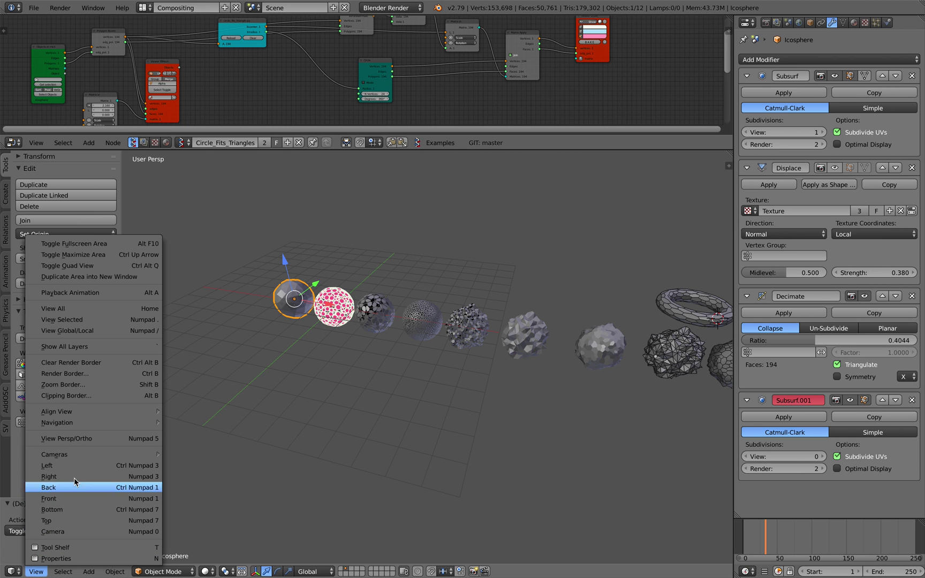
pyautogui.click(97, 322)
pyautogui.moveTo(413, 402); pyautogui.dragTo(421, 402, button='middle')
pyautogui.scroll(-3, 421, 402)
pyautogui.keyDown('shift'); pyautogui.moveTo(447, 370); pyautogui.dragTo(348, 395, button='middle'); pyautogui.keyUp('shift')
pyautogui.rightClick(352, 357)
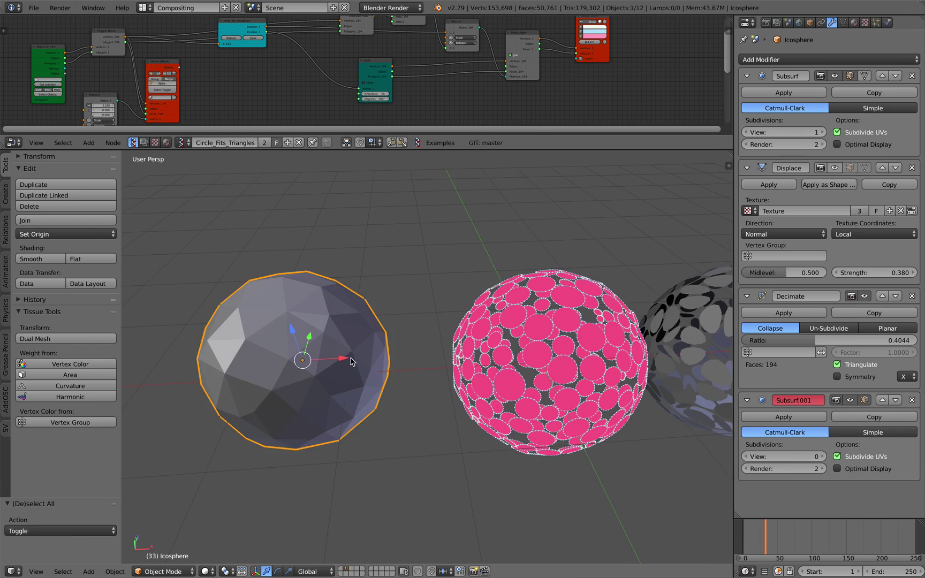
pyautogui.scroll(3, 351, 358)
pyautogui.keyDown('shift'); pyautogui.moveTo(378, 360); pyautogui.dragTo(464, 362, button='middle'); pyautogui.keyUp('shift')
pyautogui.moveTo(390, 351)
pyautogui.mouseDown(button='middle')
pyautogui.moveTo(402, 369)
pyautogui.moveTo(376, 371)
pyautogui.moveTo(375, 348)
pyautogui.mouseUp(button='middle')
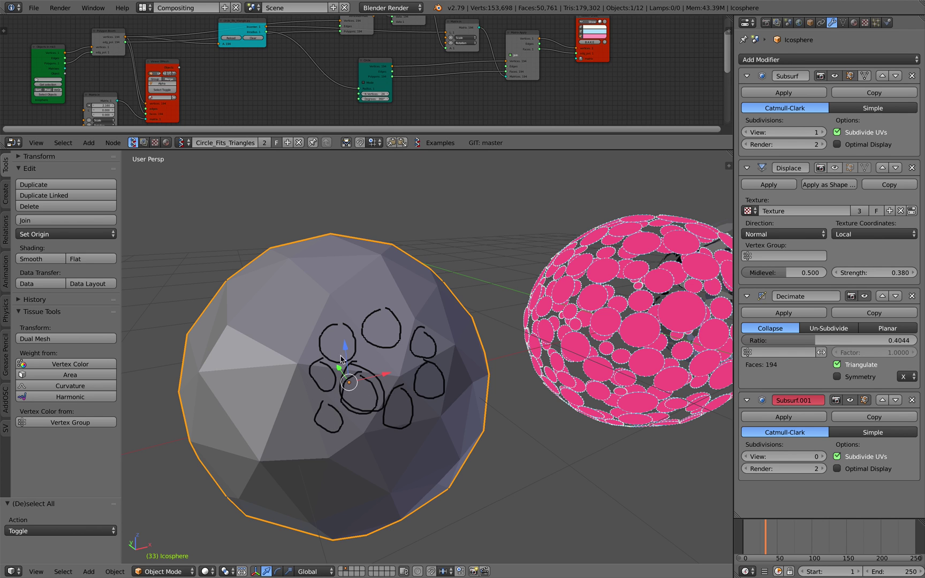
# Remove the Grease Pencil palette color that holds the circles sketched on the icosphere.
pyautogui.moveTo(360, 357); pyautogui.dragTo(270, 354, button='middle')
pyautogui.scroll(-3, 351, 355)
pyautogui.click(729, 165)
pyautogui.click(714, 240)
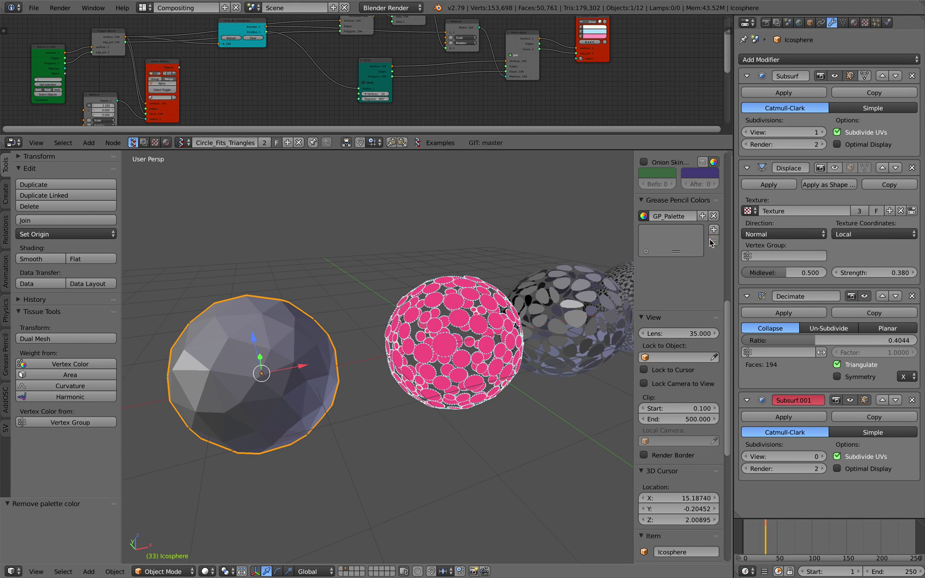
pyautogui.press('n')
# Compare the base icosphere with the neighbouring circle-patterned spheres.
pyautogui.moveTo(635, 225)
pyautogui.mouseDown(button='middle')
pyautogui.moveTo(606, 333)
pyautogui.moveTo(455, 362)
pyautogui.moveTo(407, 342)
pyautogui.moveTo(416, 356)
pyautogui.moveTo(305, 365)
pyautogui.mouseUp(button='middle')
pyautogui.press('a')
pyautogui.scroll(1, 404, 345)
pyautogui.scroll(-2, 396, 353)
pyautogui.keyDown('shift'); pyautogui.moveTo(608, 294); pyautogui.dragTo(337, 374, button='middle'); pyautogui.keyUp('shift')
pyautogui.rightClick(421, 331)
pyautogui.scroll(-2, 291, 366)
pyautogui.scroll(2, 337, 374)
pyautogui.rightClick(221, 358)
pyautogui.moveTo(221, 358); pyautogui.dragTo(241, 356, button='middle')
# Check the modifiers on the Alpha_0 circle sphere and examine the dense circle sphere Sv_0.001 next to it.
pyautogui.rightClick(569, 353)
pyautogui.keyDown('shift'); pyautogui.moveTo(570, 353); pyautogui.dragTo(452, 367, button='middle'); pyautogui.keyUp('shift')
pyautogui.scroll(2, 405, 305)
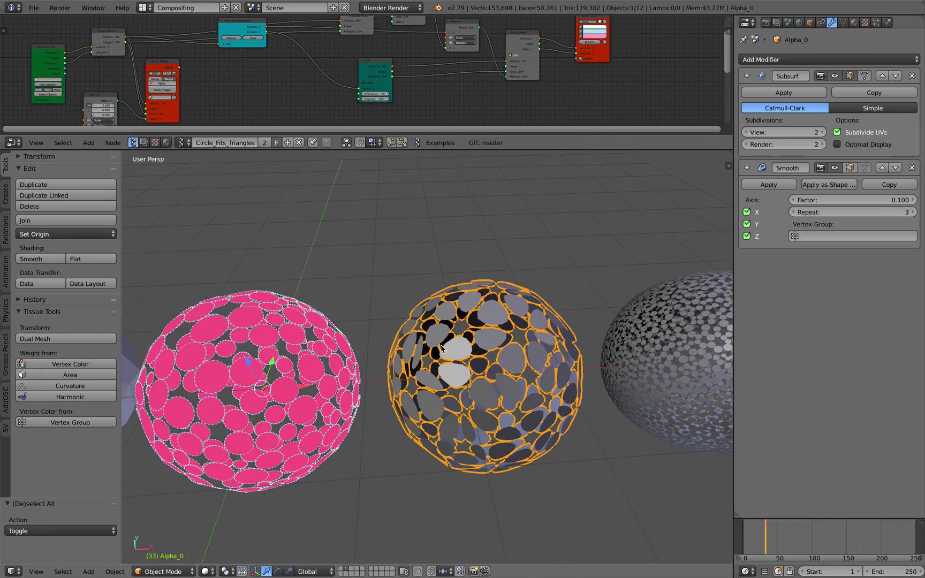
pyautogui.keyDown('shift'); pyautogui.moveTo(572, 367); pyautogui.dragTo(301, 368, button='middle'); pyautogui.keyUp('shift')
pyautogui.rightClick(453, 367)
pyautogui.scroll(6, 452, 369)
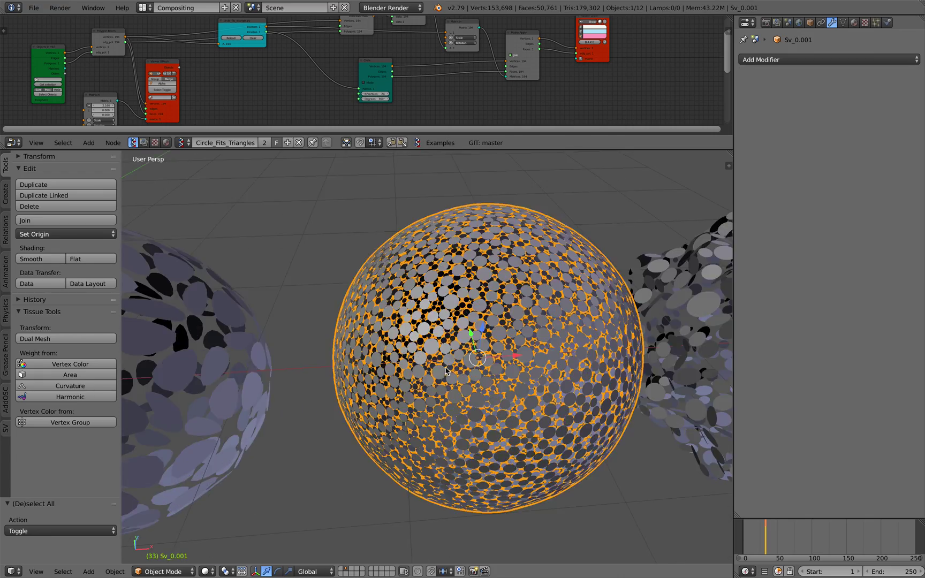
# Deselect the dense circle sphere and examine the pink circle-fitted preview beside the base icosphere.
pyautogui.press('a')
pyautogui.moveTo(452, 370); pyautogui.dragTo(488, 348, button='middle')
pyautogui.scroll(-7, 537, 357)
pyautogui.rightClick(616, 345)
pyautogui.keyDown('shift'); pyautogui.moveTo(201, 372); pyautogui.dragTo(405, 359, button='middle'); pyautogui.keyUp('shift')
pyautogui.scroll(3, 394, 362)
pyautogui.press('a')
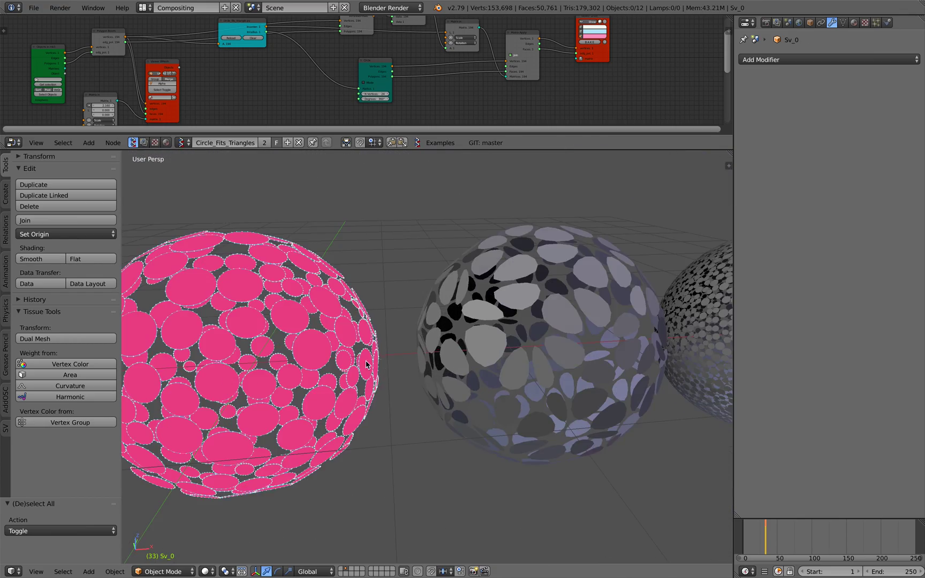
pyautogui.keyDown('shift'); pyautogui.moveTo(284, 363); pyautogui.dragTo(481, 365, button='middle'); pyautogui.keyUp('shift')
pyautogui.scroll(1, 481, 365)
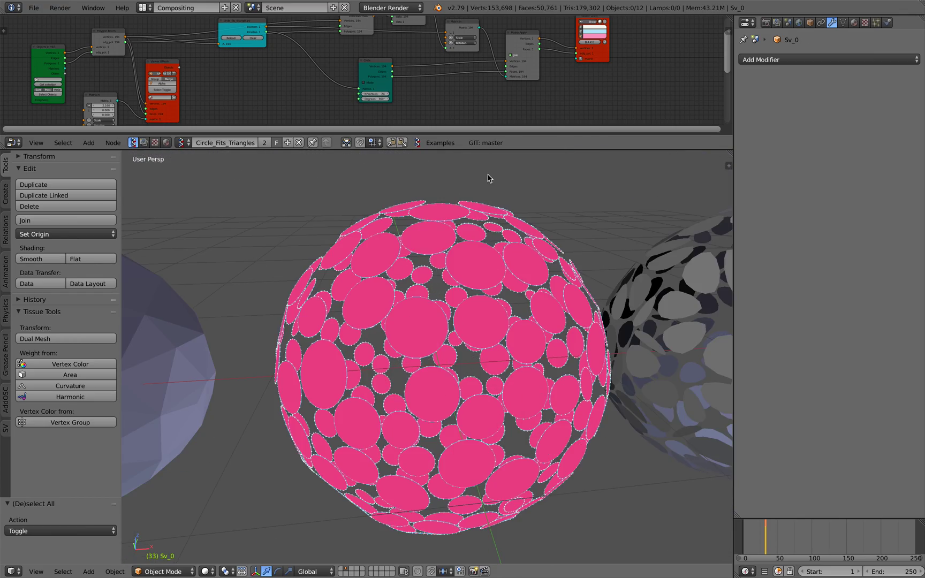
# Enlarge the node editor and hide the pink Viewer Draw preview of the circles on the icosphere.
pyautogui.moveTo(496, 150); pyautogui.dragTo(489, 346)
pyautogui.scroll(-5, 389, 253)
pyautogui.moveTo(393, 262); pyautogui.dragTo(365, 193, button='middle')
pyautogui.scroll(4, 475, 159)
pyautogui.scroll(8, 382, 179)
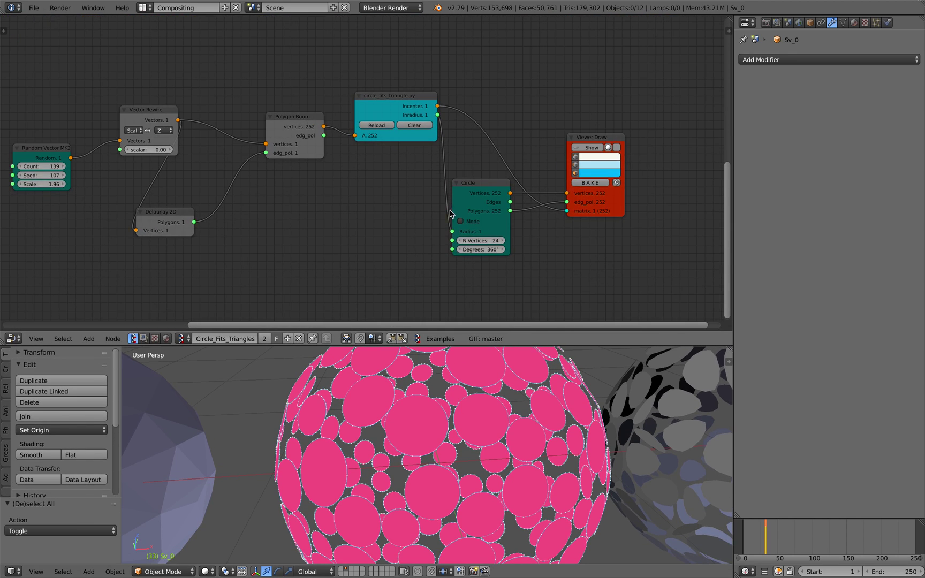
pyautogui.moveTo(449, 215); pyautogui.dragTo(399, 277, button='middle')
pyautogui.scroll(-2, 419, 243)
pyautogui.click(507, 122)
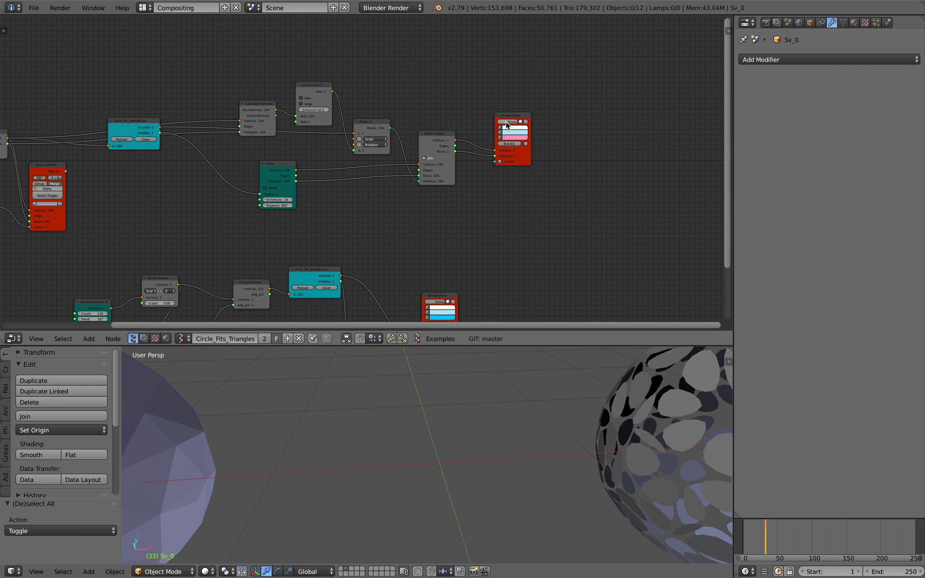
# Show the blue Viewer Draw preview of the flat circle pattern built from random points.
pyautogui.moveTo(457, 224)
pyautogui.mouseDown(button='middle')
pyautogui.moveTo(445, 188)
pyautogui.moveTo(455, 128)
pyautogui.mouseUp(button='middle')
pyautogui.click(493, 87)
pyautogui.click(493, 87)
pyautogui.click(494, 88)
pyautogui.click(494, 88)
pyautogui.scroll(1, 455, 129)
pyautogui.click(444, 196)
pyautogui.scroll(-3, 460, 409)
pyautogui.moveTo(429, 402)
pyautogui.mouseDown(button='middle')
pyautogui.moveTo(441, 427)
pyautogui.moveTo(477, 440)
pyautogui.moveTo(447, 439)
pyautogui.mouseUp(button='middle')
pyautogui.moveTo(290, 237); pyautogui.dragTo(364, 189, button='middle')
pyautogui.scroll(3, 340, 189)
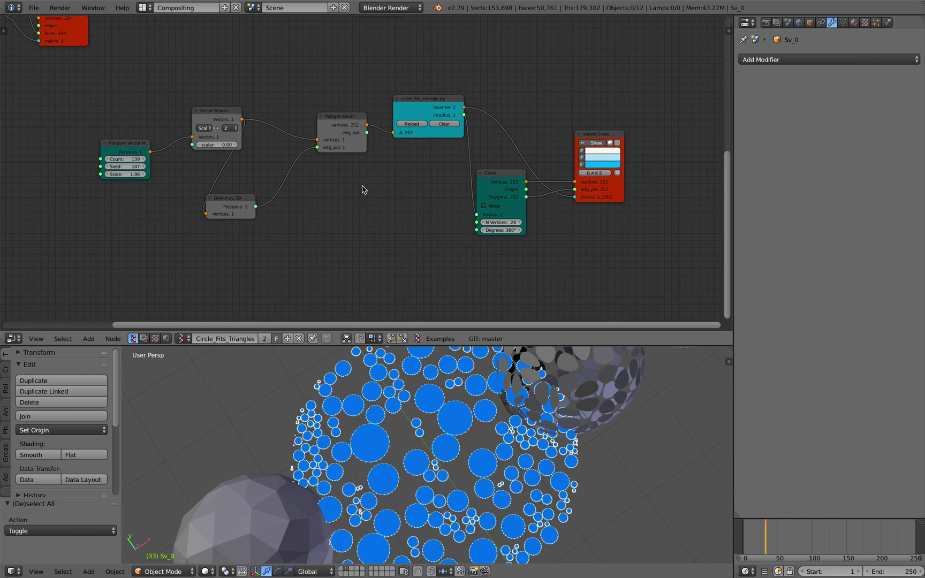
pyautogui.scroll(3, 363, 189)
pyautogui.moveTo(284, 183); pyautogui.dragTo(315, 204, button='middle')
# Space out the Polygon Boom, circle_fits_triangle.py, Circle, Vector Rewire, Delaunay 2D and Random Vector MK2 nodes of the flat setup.
pyautogui.moveTo(358, 133); pyautogui.dragTo(339, 138)
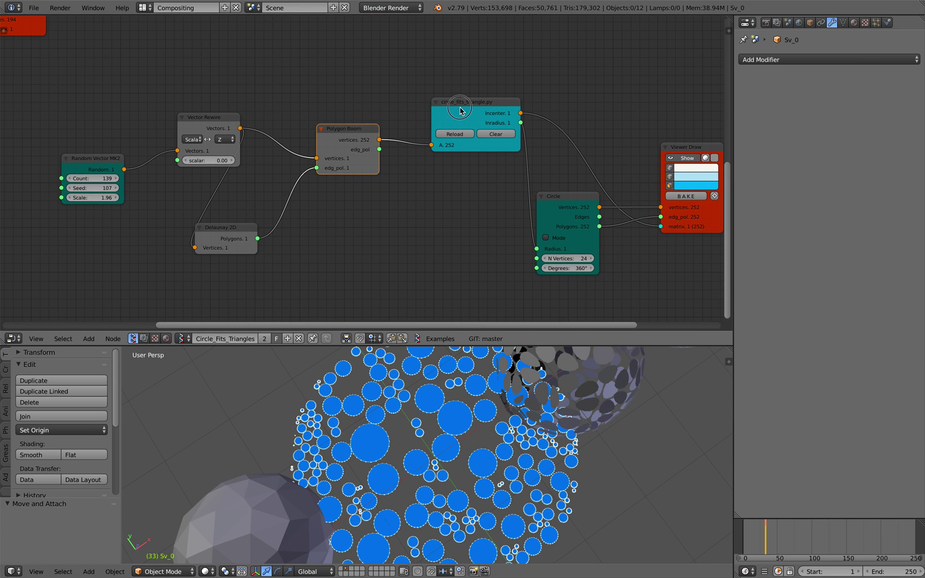
pyautogui.moveTo(460, 107); pyautogui.dragTo(449, 102)
pyautogui.moveTo(549, 199); pyautogui.dragTo(540, 194)
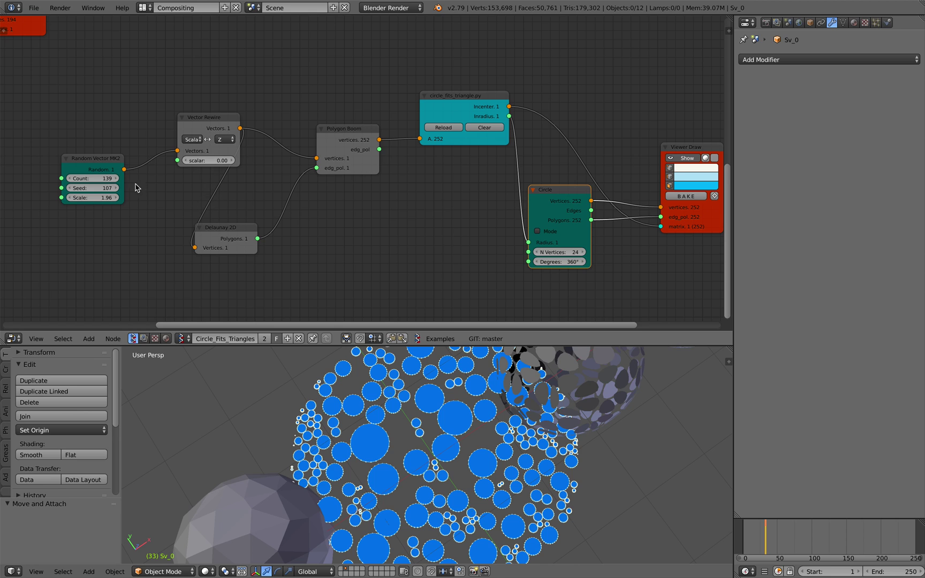
pyautogui.moveTo(206, 126); pyautogui.dragTo(165, 126)
pyautogui.moveTo(226, 227); pyautogui.dragTo(238, 213)
pyautogui.moveTo(91, 161); pyautogui.dragTo(69, 162)
# Set the Random Vector MK2 node's count to 10.
pyautogui.moveTo(153, 198); pyautogui.dragTo(183, 196, button='middle')
pyautogui.moveTo(100, 177); pyautogui.dragTo(102, 178)
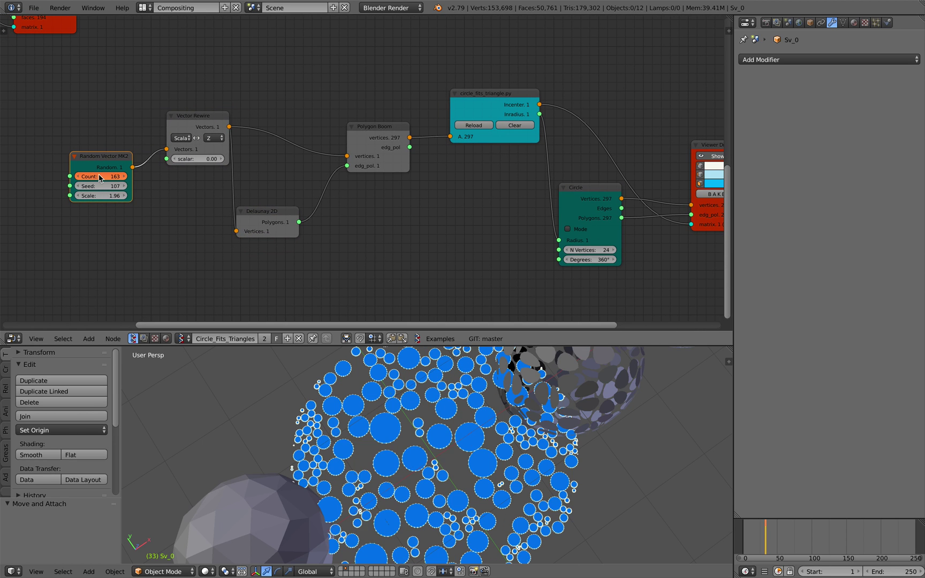
pyautogui.press('Return')
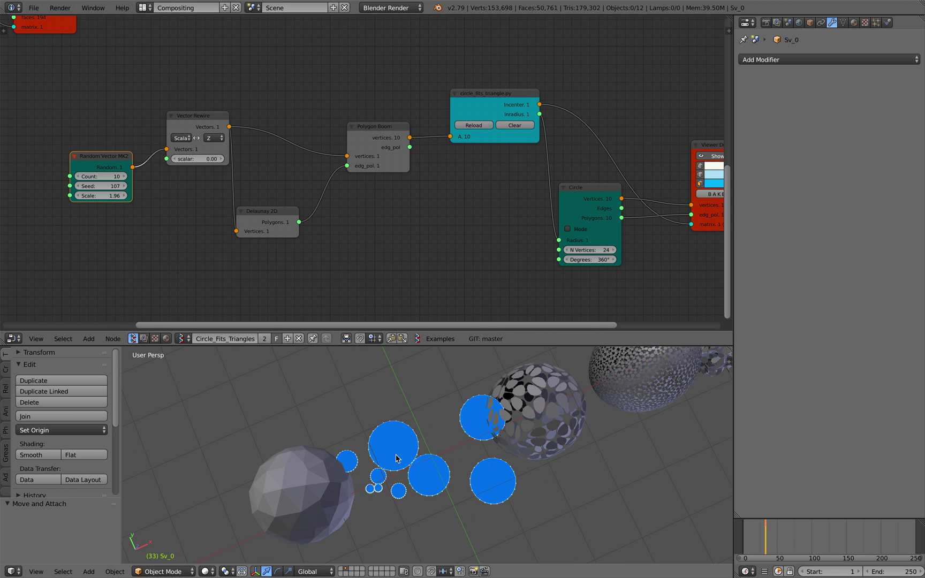
# Duplicate the flat setup's Viewer Draw node and feed it the Vector Rewire vertices and Delaunay 2D polygons.
pyautogui.moveTo(481, 273); pyautogui.dragTo(365, 245, button='middle')
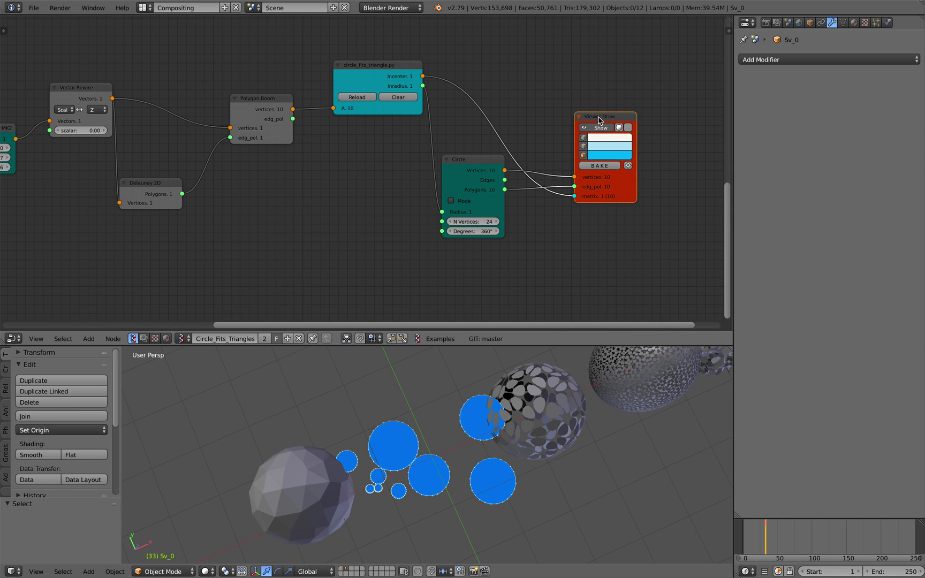
pyautogui.hotkey('shift', 'd')
pyautogui.click(304, 166)
pyautogui.moveTo(305, 166); pyautogui.dragTo(365, 160, button='middle')
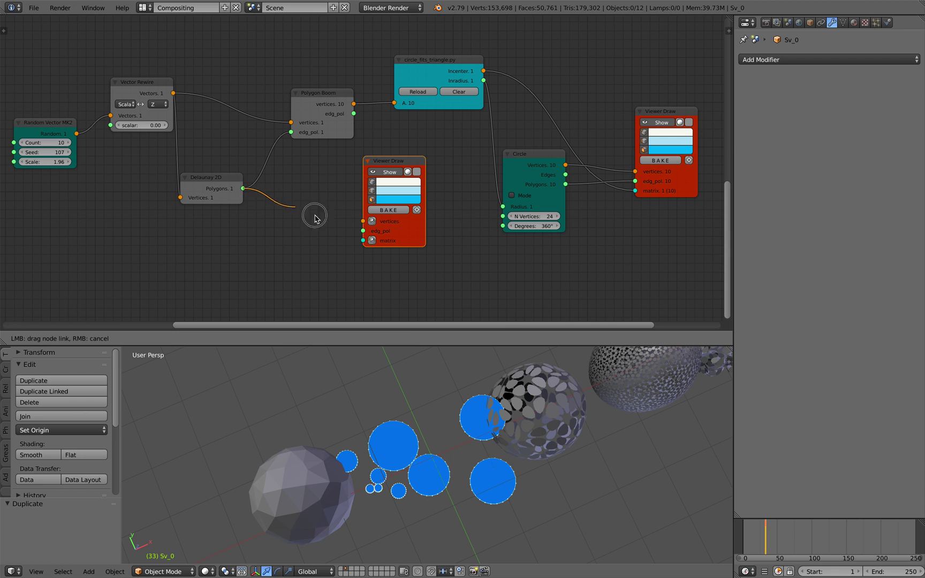
pyautogui.moveTo(182, 101); pyautogui.dragTo(180, 98)
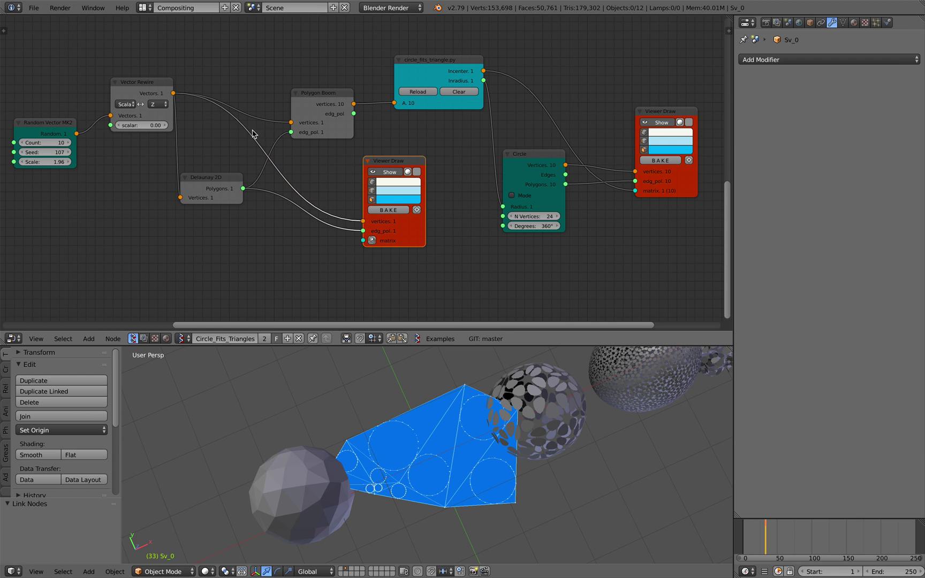
pyautogui.moveTo(430, 441); pyautogui.dragTo(409, 438, button='middle')
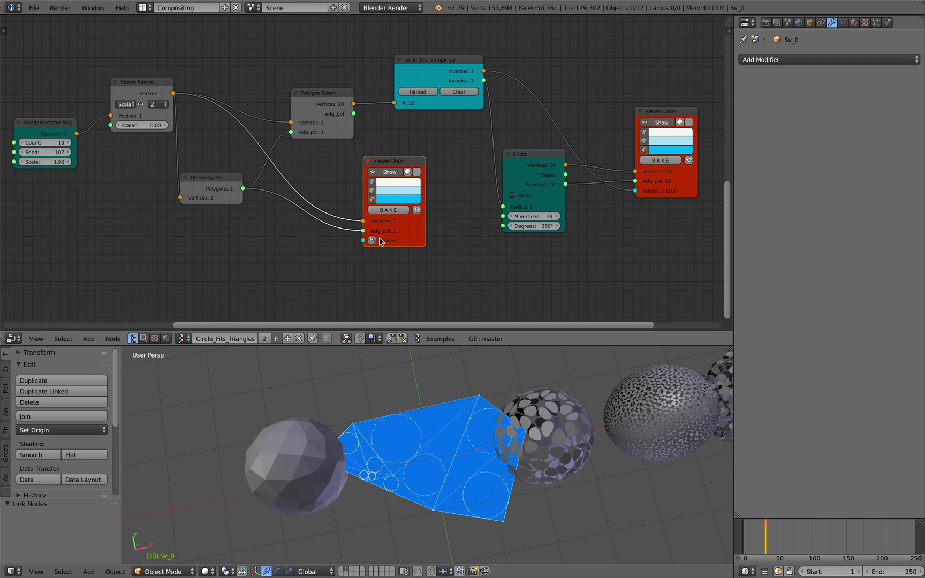
# Set the duplicated Viewer Draw node's face color to pink and inspect how the circles fit the triangles.
pyautogui.click(391, 202)
pyautogui.moveTo(415, 123); pyautogui.dragTo(397, 142)
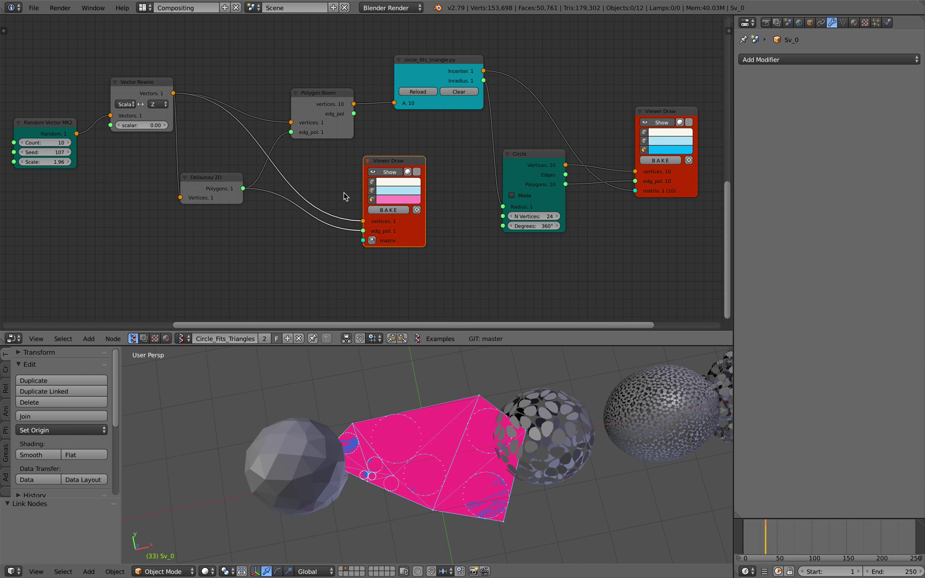
pyautogui.scroll(1, 344, 197)
pyautogui.scroll(3, 463, 395)
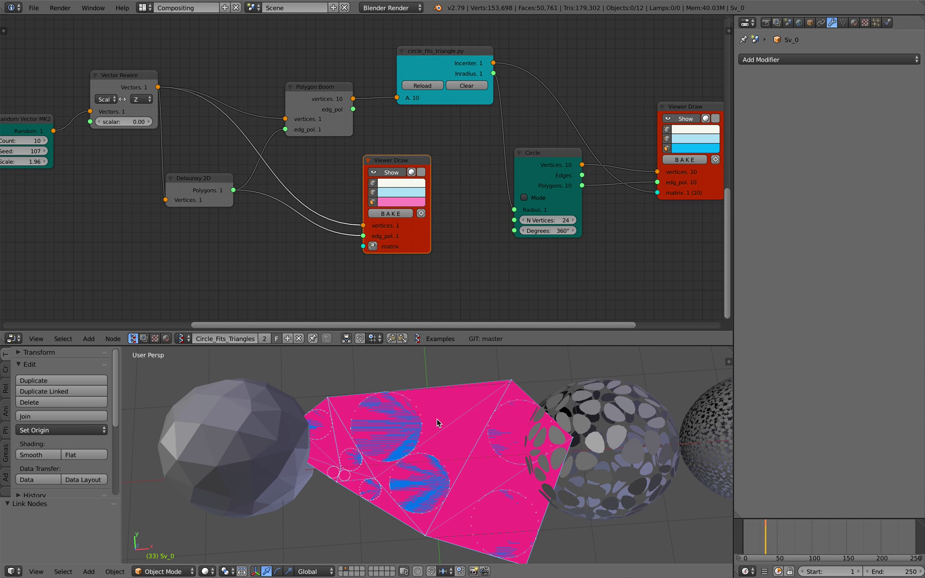
pyautogui.moveTo(437, 420); pyautogui.dragTo(426, 419, button='middle')
pyautogui.scroll(-1, 136, 148)
# Raise the Random Vector MK2 node's count to 54 and frame the whole flat pattern.
pyautogui.moveTo(136, 148); pyautogui.dragTo(301, 147, button='middle')
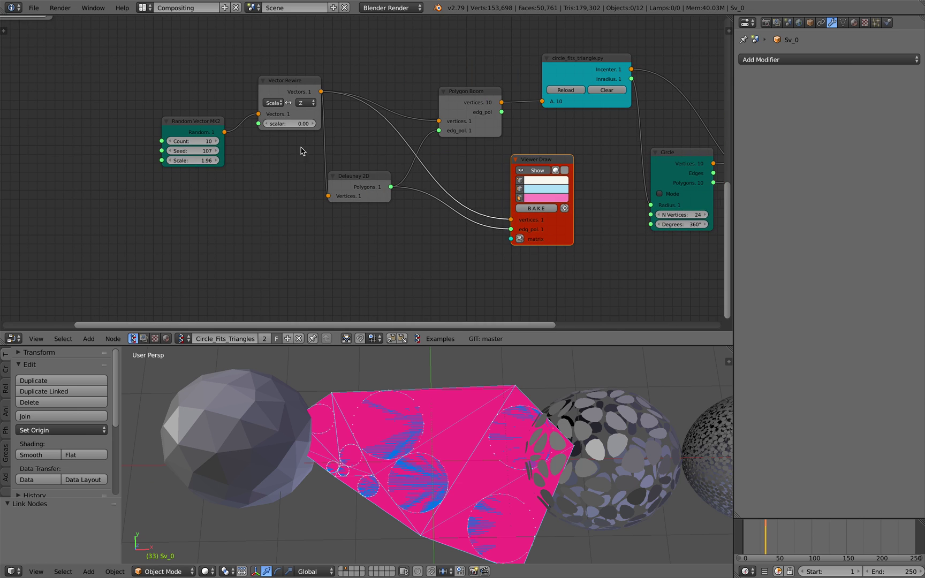
pyautogui.moveTo(212, 144); pyautogui.dragTo(209, 144)
pyautogui.scroll(-2, 417, 477)
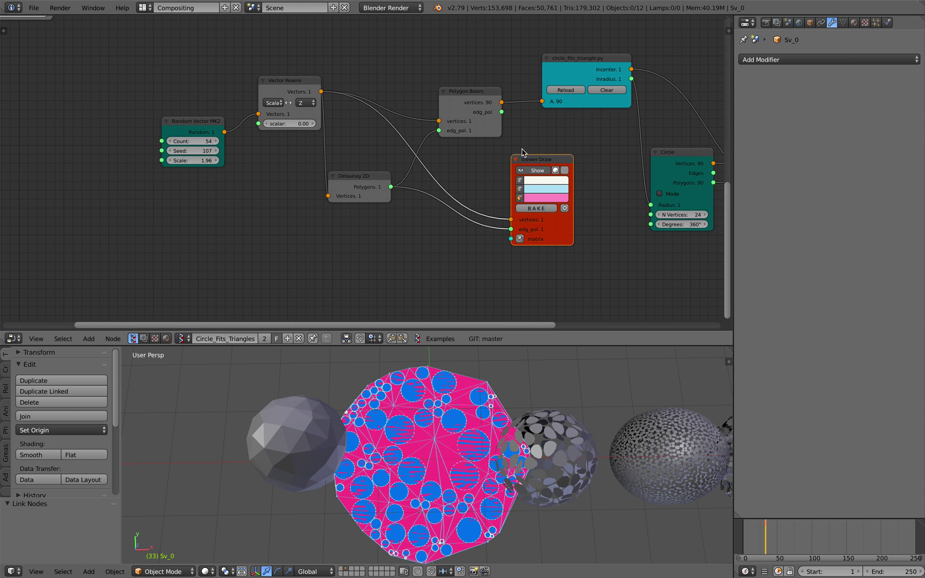
# Delete the pink Viewer Draw node that draws the triangles and view the remaining flat circles.
pyautogui.press('x')
pyautogui.press('Home')
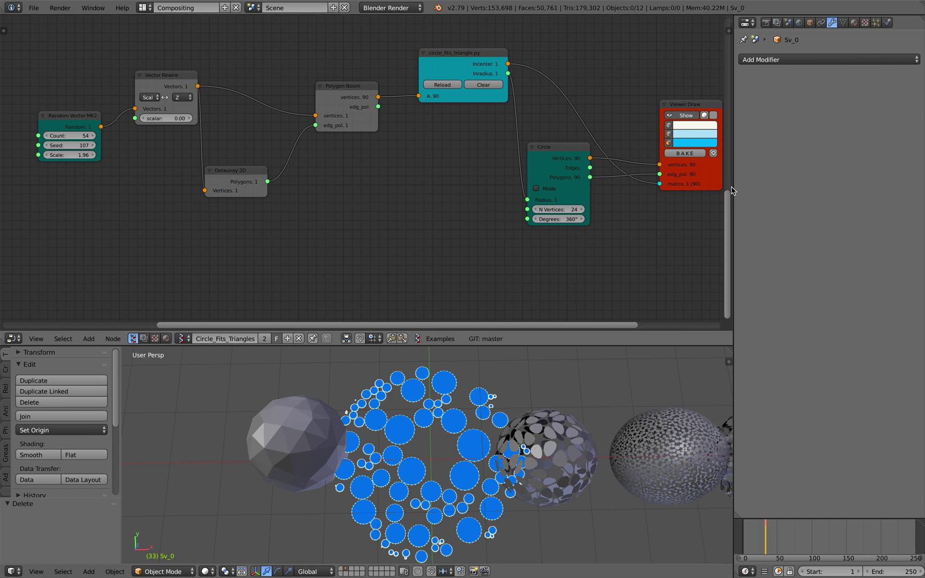
pyautogui.moveTo(734, 186); pyautogui.dragTo(741, 186)
pyautogui.moveTo(428, 463); pyautogui.dragTo(453, 458, button='middle')
pyautogui.scroll(-1, 477, 455)
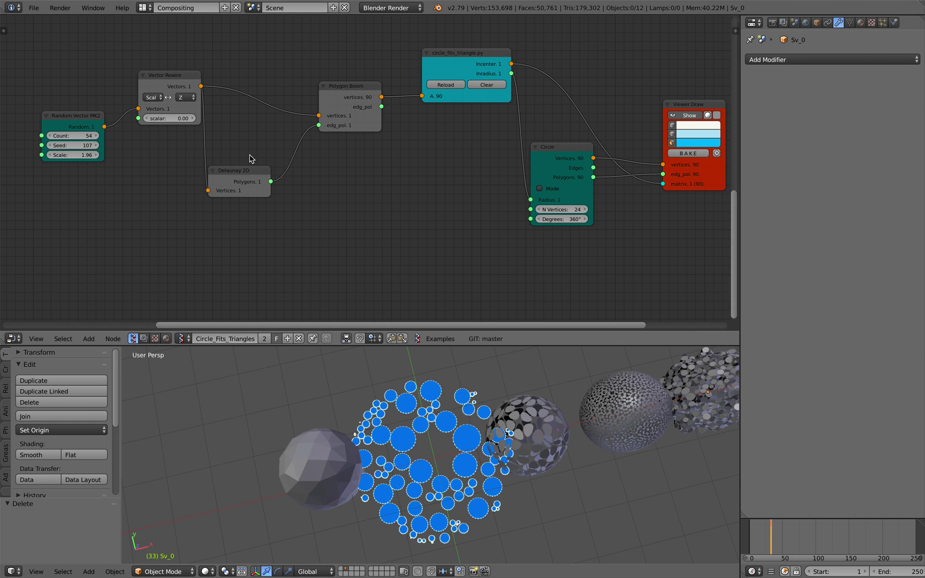
# Set the Random Vector MK2 node's seed to 221 and its scale to 3.10.
pyautogui.moveTo(75, 136); pyautogui.dragTo(87, 136)
pyautogui.moveTo(75, 146); pyautogui.dragTo(138, 146)
pyautogui.moveTo(75, 136)
pyautogui.mouseDown()
pyautogui.moveTo(115, 155)
pyautogui.moveTo(49, 138)
pyautogui.moveTo(73, 148)
pyautogui.mouseUp()
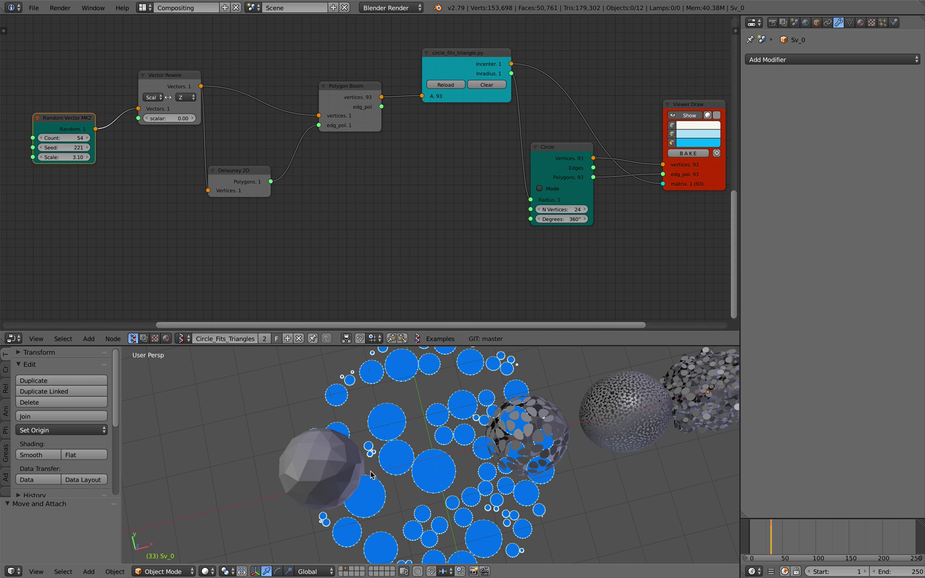
pyautogui.moveTo(372, 473); pyautogui.dragTo(346, 460, button='middle')
pyautogui.scroll(-2, 389, 164)
# Hide the flat circle pattern's preview and show the pink circle preview on the icosphere again.
pyautogui.moveTo(397, 162); pyautogui.dragTo(301, 218, button='middle')
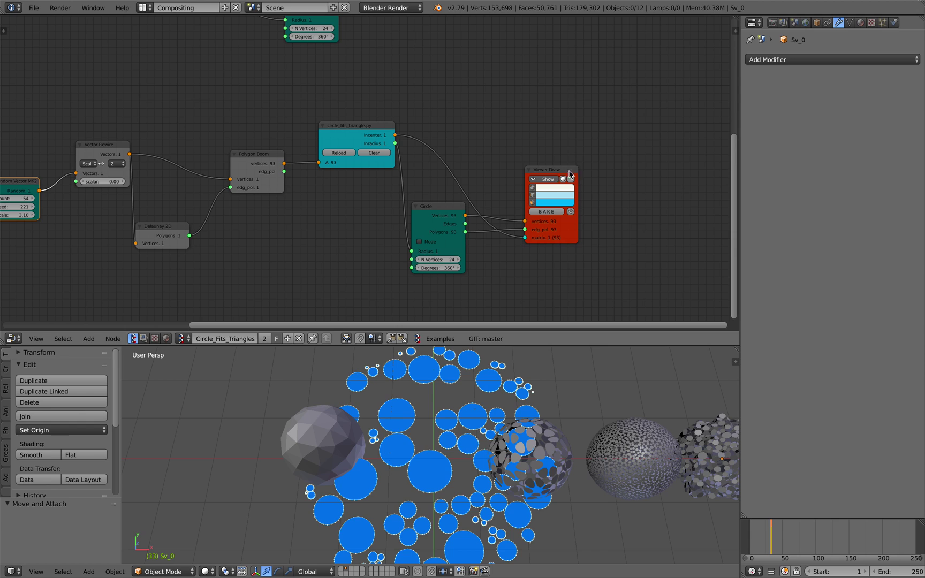
pyautogui.click(551, 179)
pyautogui.scroll(-6, 516, 101)
pyautogui.moveTo(517, 101); pyautogui.dragTo(463, 233, button='middle')
pyautogui.scroll(1, 489, 177)
pyautogui.click(522, 136)
pyautogui.scroll(6, 363, 450)
pyautogui.moveTo(441, 471); pyautogui.dragTo(459, 494, button='middle')
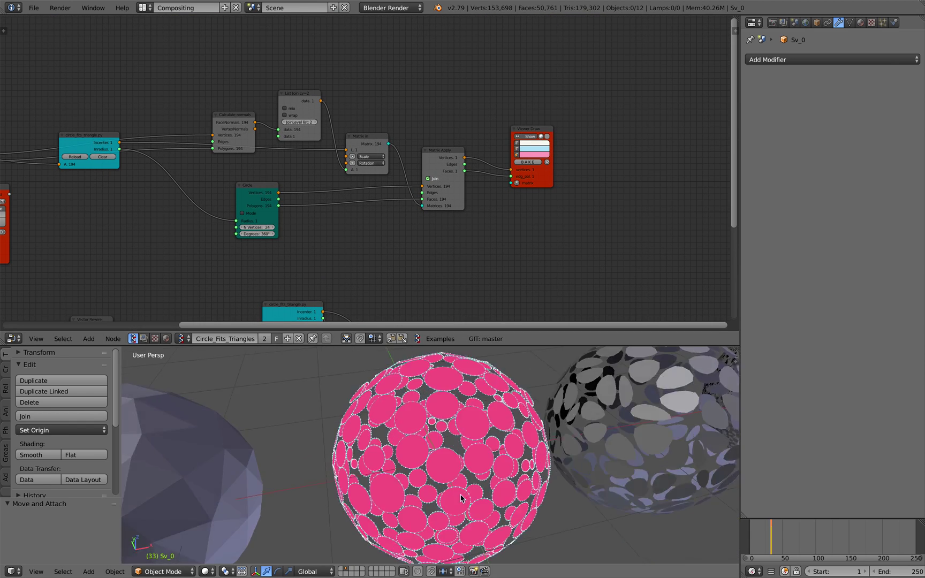
# Reposition the Viewer Draw and circle_fits_triangle.py nodes in the flat circle setup.
pyautogui.scroll(-1, 459, 493)
pyautogui.moveTo(300, 308); pyautogui.dragTo(435, 115, button='middle')
pyautogui.scroll(1, 435, 123)
pyautogui.moveTo(436, 157); pyautogui.dragTo(434, 174, button='middle')
pyautogui.scroll(3, 423, 134)
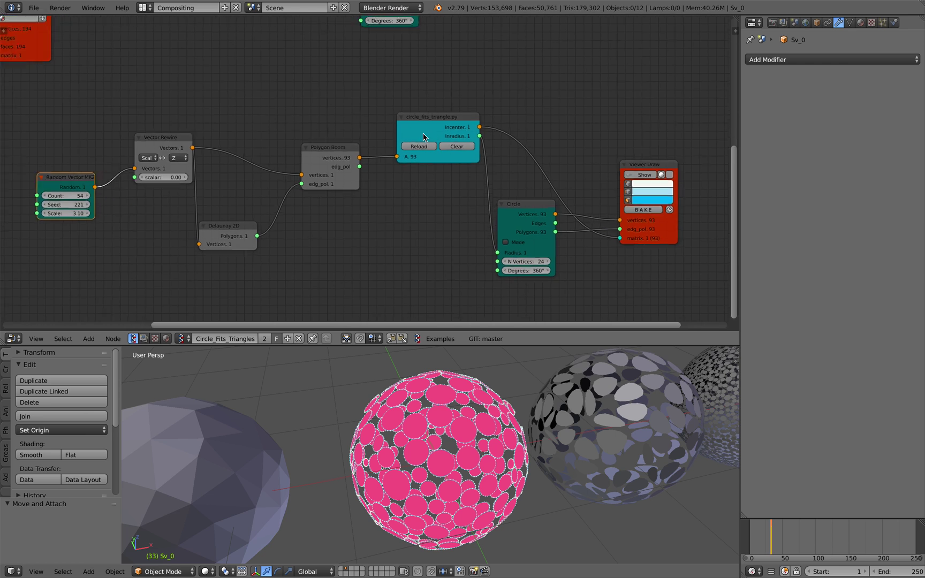
pyautogui.moveTo(530, 219); pyautogui.dragTo(473, 221, button='middle')
pyautogui.moveTo(624, 168); pyautogui.dragTo(620, 142)
pyautogui.scroll(1, 521, 136)
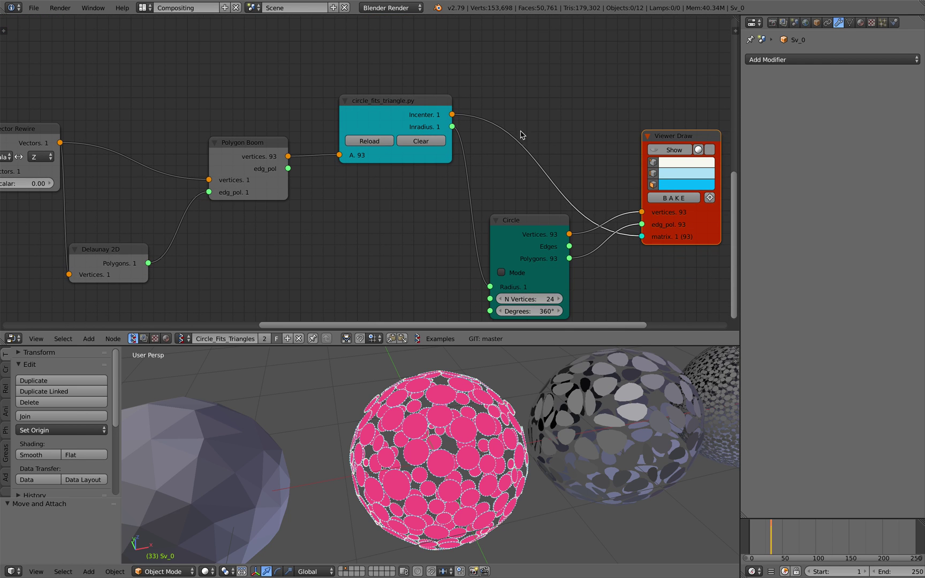
pyautogui.moveTo(404, 106); pyautogui.dragTo(393, 102)
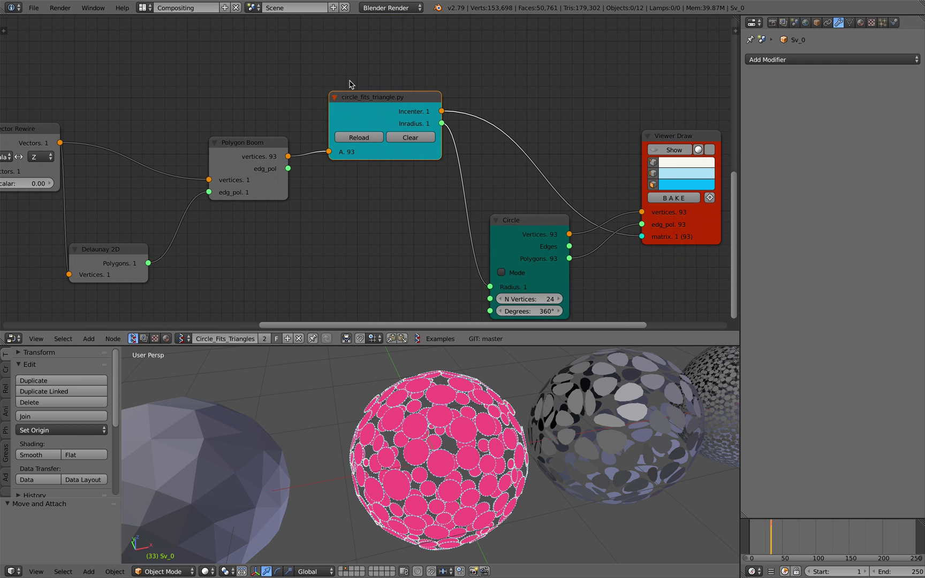
pyautogui.scroll(-2, 397, 118)
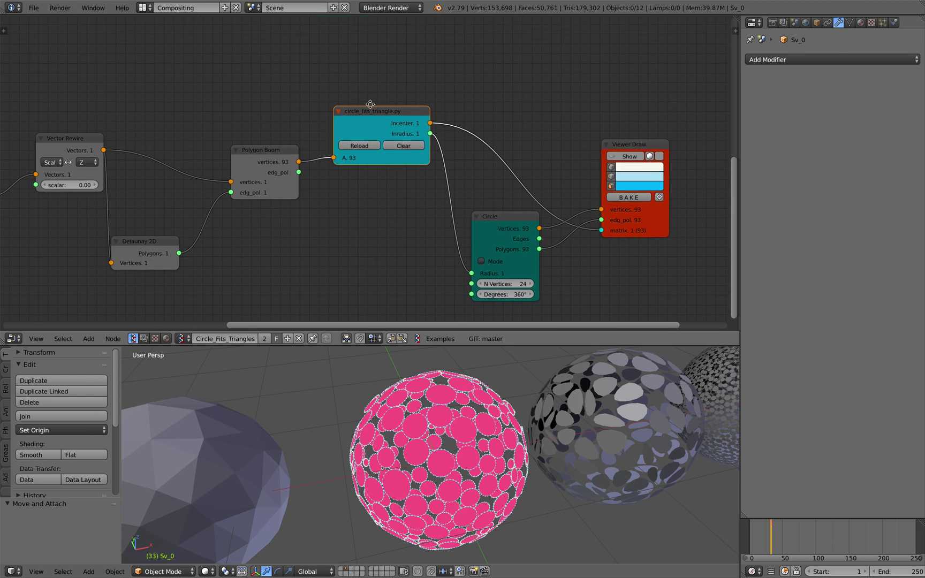
pyautogui.moveTo(359, 166); pyautogui.dragTo(352, 185, button='middle')
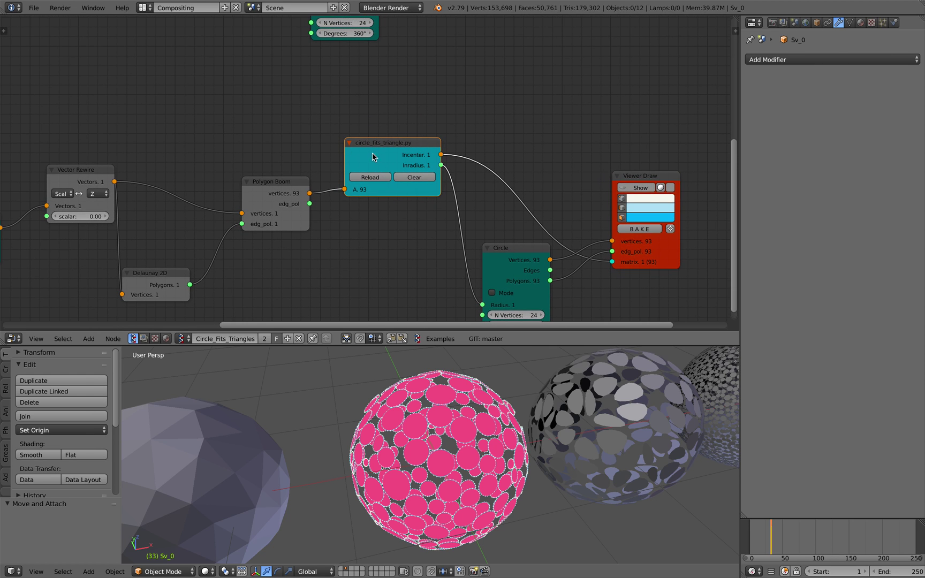
# Turn on shaded faces in the Viewer Draw node that previews the pink circles on the icosphere.
pyautogui.moveTo(449, 335); pyautogui.dragTo(457, 433, button='middle')
pyautogui.scroll(-3, 429, 315)
pyautogui.moveTo(215, 149); pyautogui.dragTo(545, 241, button='middle')
pyautogui.moveTo(579, 190); pyautogui.dragTo(138, 281, button='middle')
pyautogui.scroll(3, 342, 199)
pyautogui.moveTo(684, 168); pyautogui.dragTo(520, 172, button='middle')
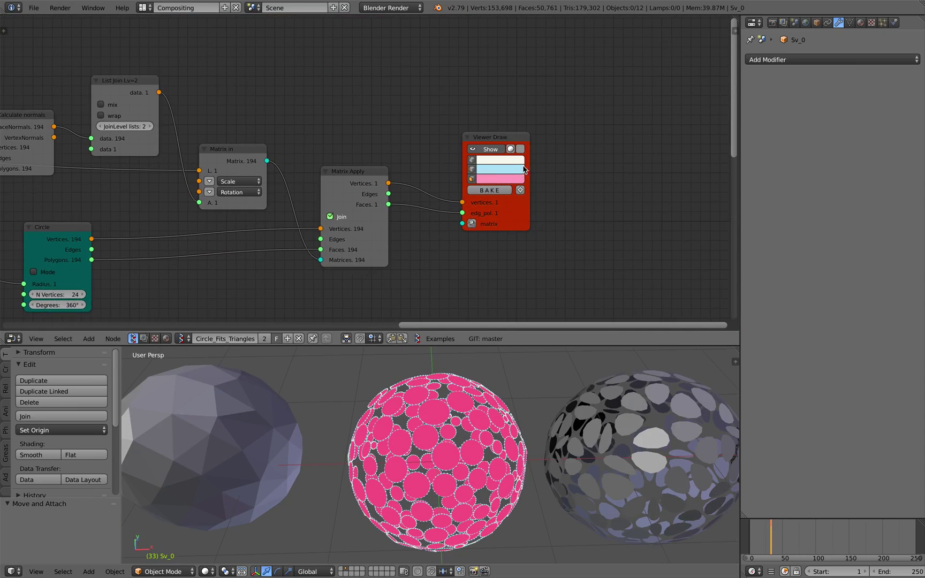
pyautogui.click(520, 149)
pyautogui.moveTo(514, 407)
pyautogui.mouseDown(button='middle')
pyautogui.moveTo(546, 449)
pyautogui.moveTo(471, 479)
pyautogui.moveTo(418, 472)
pyautogui.mouseUp(button='middle')
# Rearrange the Viewer BMesh, Objects in mk3 and Matrix in nodes at the start of the icosphere setup.
pyautogui.scroll(-4, 290, 227)
pyautogui.moveTo(289, 225); pyautogui.dragTo(440, 156, button='middle')
pyautogui.scroll(-3, 328, 188)
pyautogui.moveTo(289, 159); pyautogui.dragTo(302, 155)
pyautogui.moveTo(209, 150); pyautogui.dragTo(282, 165, button='middle')
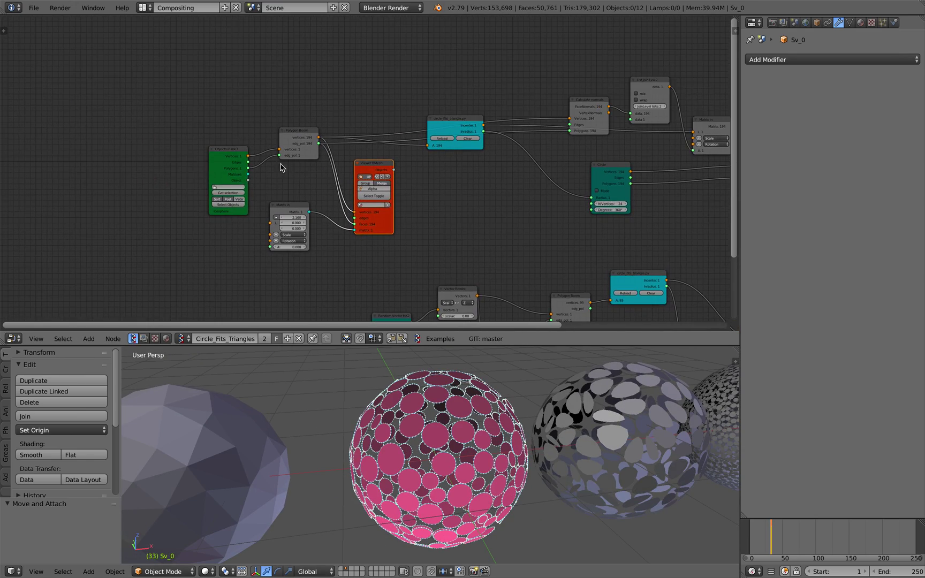
pyautogui.scroll(2, 256, 163)
pyautogui.moveTo(209, 158); pyautogui.dragTo(196, 153)
pyautogui.scroll(2, 197, 153)
pyautogui.scroll(1, 197, 154)
pyautogui.scroll(-2, 231, 444)
# Select the base icosphere, switch the Viewer BMesh node's UPD option and adjust that node's position.
pyautogui.rightClick(237, 456)
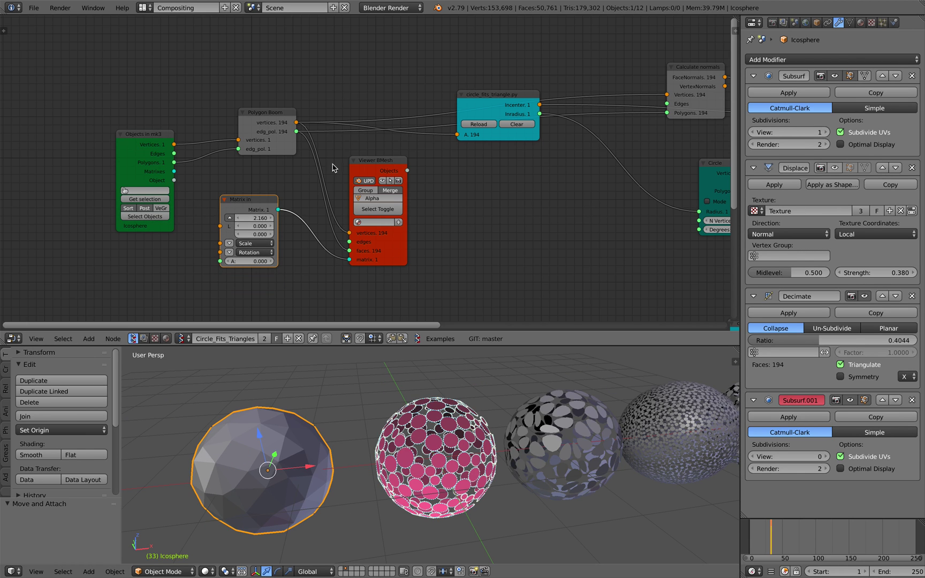
pyautogui.moveTo(387, 169); pyautogui.dragTo(379, 161)
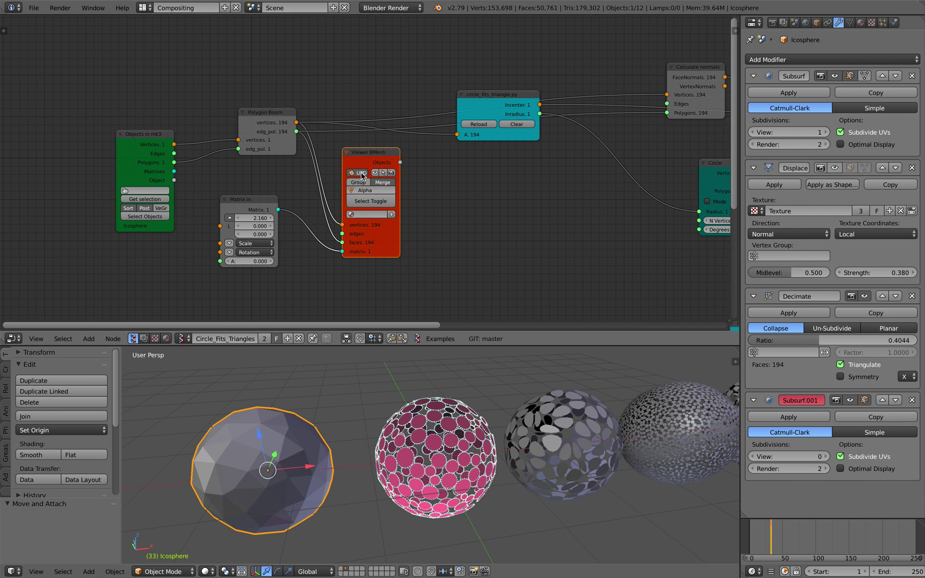
pyautogui.click(362, 173)
pyautogui.moveTo(372, 156); pyautogui.dragTo(376, 160)
# Lower the icosphere setup's circle_fits_triangle.py node, raise its Polygon Boom node, and undo the last move of Objects in mk3.
pyautogui.moveTo(504, 273); pyautogui.dragTo(429, 286, button='middle')
pyautogui.moveTo(405, 126); pyautogui.dragTo(420, 174)
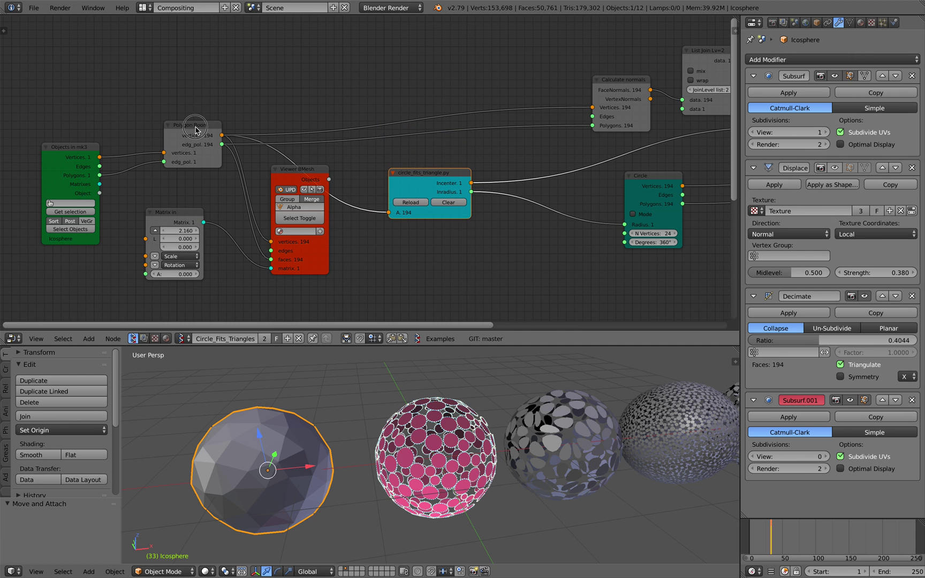
pyautogui.moveTo(196, 127); pyautogui.dragTo(196, 105)
pyautogui.moveTo(239, 101); pyautogui.dragTo(208, 109, button='middle')
pyautogui.moveTo(157, 113); pyautogui.dragTo(159, 107)
pyautogui.moveTo(98, 143); pyautogui.dragTo(282, 137, button='middle')
pyautogui.moveTo(230, 155); pyautogui.dragTo(188, 140)
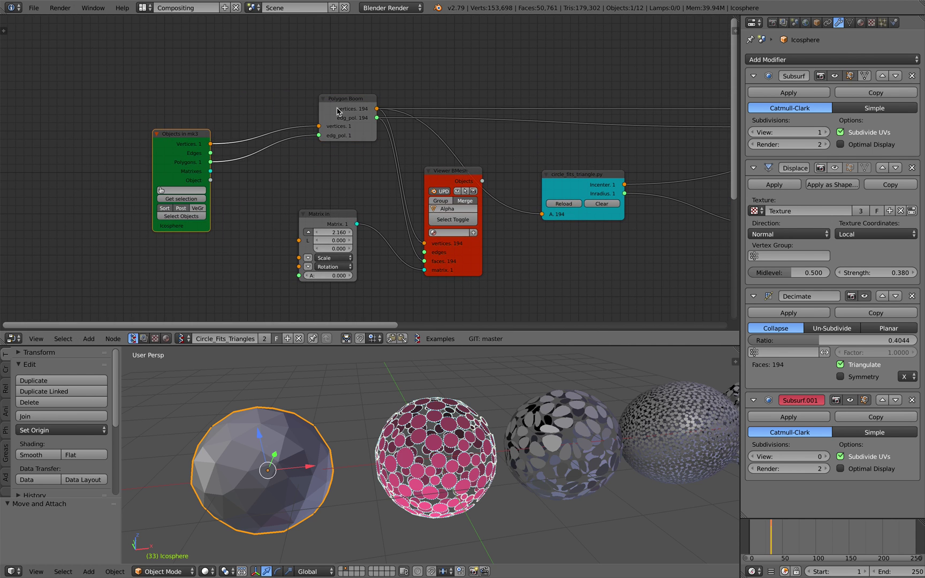
pyautogui.hotkey('ctrl', 'z')
# Spread out the Polygon Boom, circle_fits_triangle.py, Calculate normals, List Join and Matrix in nodes along the icosphere setup.
pyautogui.moveTo(337, 103); pyautogui.dragTo(285, 105, button='middle')
pyautogui.moveTo(286, 104); pyautogui.dragTo(269, 105)
pyautogui.moveTo(483, 164); pyautogui.dragTo(347, 155, button='middle')
pyautogui.moveTo(412, 176); pyautogui.dragTo(417, 167)
pyautogui.moveTo(546, 104); pyautogui.dragTo(428, 121, button='middle')
pyautogui.moveTo(467, 91); pyautogui.dragTo(395, 72)
pyautogui.moveTo(446, 78); pyautogui.dragTo(268, 70, button='middle')
pyautogui.moveTo(378, 56); pyautogui.dragTo(333, 50)
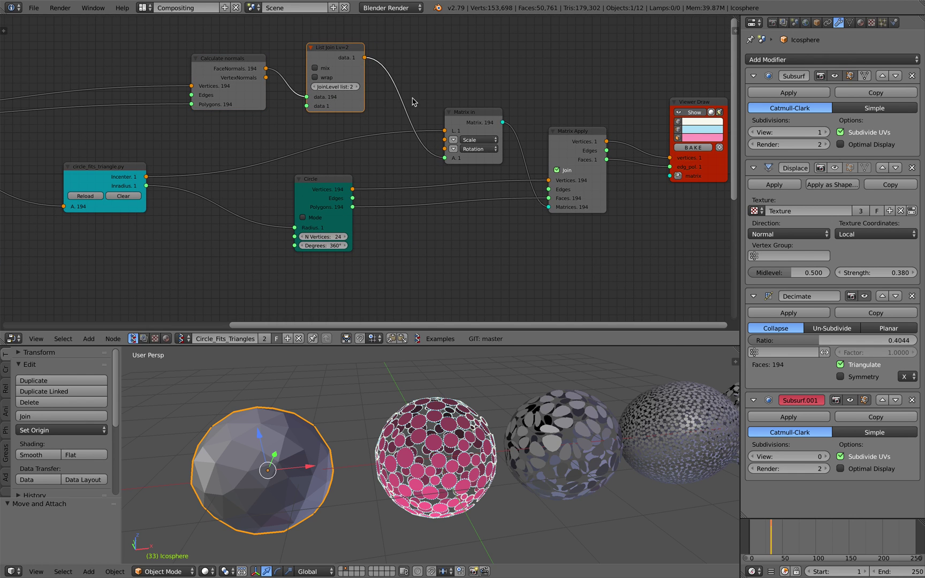
pyautogui.moveTo(457, 117); pyautogui.dragTo(457, 126)
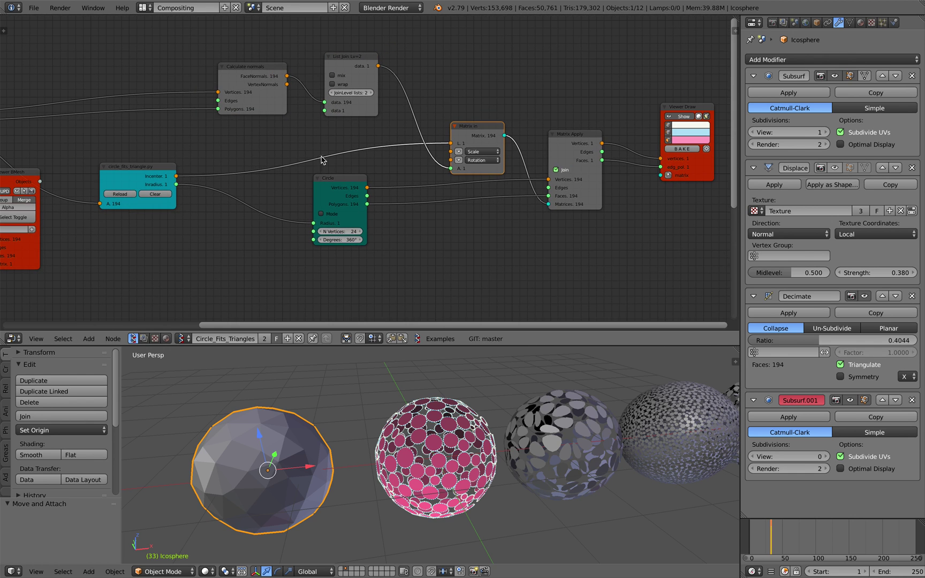
# Move the Circle node farther from circle_fits_triangle.py, lower and closer to the Matrix Apply node.
pyautogui.moveTo(337, 179); pyautogui.dragTo(353, 187)
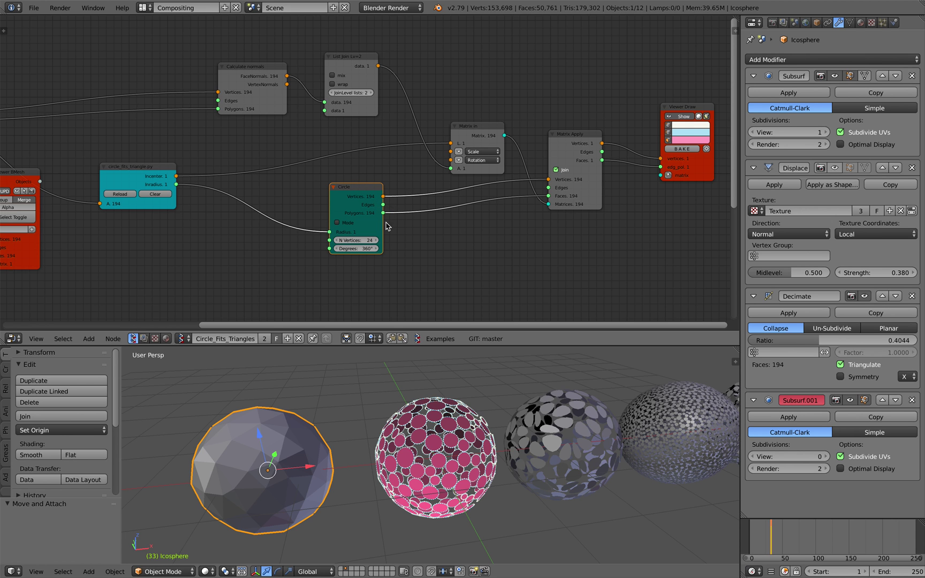
pyautogui.moveTo(355, 200); pyautogui.dragTo(359, 202)
# Sketch freehand Grease Pencil circles inside several triangular faces of the base icosphere to illustrate the circle fitting.
pyautogui.scroll(1, 339, 426)
pyautogui.click(248, 427)
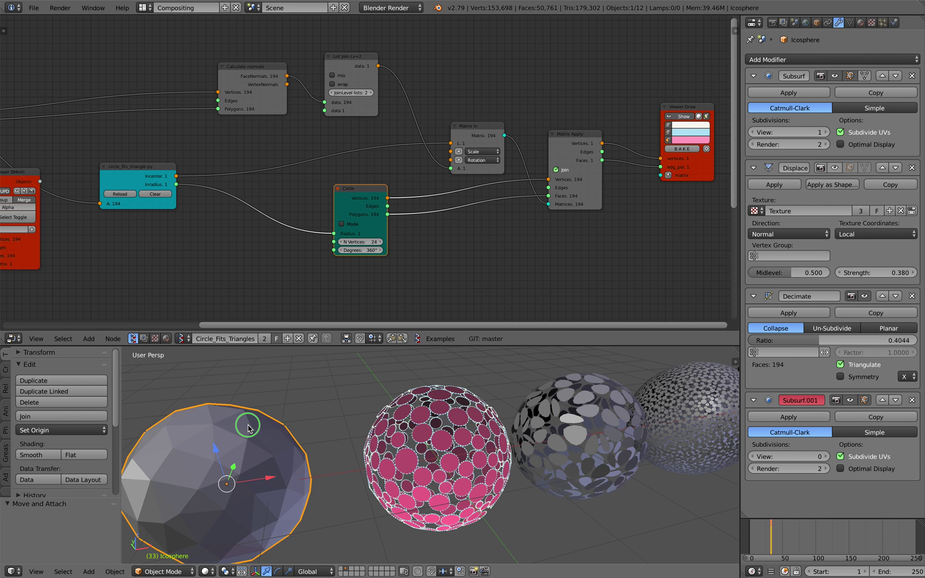
pyautogui.moveTo(248, 426); pyautogui.dragTo(378, 409, button='middle')
pyautogui.scroll(3, 365, 440)
pyautogui.moveTo(386, 374)
pyautogui.mouseDown()
pyautogui.moveTo(369, 431)
pyautogui.moveTo(357, 408)
pyautogui.mouseUp()
pyautogui.moveTo(421, 411)
pyautogui.mouseDown()
pyautogui.moveTo(413, 429)
pyautogui.moveTo(422, 411)
pyautogui.moveTo(391, 439)
pyautogui.moveTo(398, 414)
pyautogui.mouseUp()
pyautogui.moveTo(389, 452)
pyautogui.mouseDown()
pyautogui.moveTo(387, 482)
pyautogui.moveTo(401, 455)
pyautogui.mouseUp()
pyautogui.moveTo(291, 406)
pyautogui.mouseDown()
pyautogui.moveTo(272, 431)
pyautogui.moveTo(307, 431)
pyautogui.moveTo(343, 458)
pyautogui.moveTo(318, 427)
pyautogui.mouseUp()
pyautogui.moveTo(364, 428); pyautogui.dragTo(374, 434, button='middle')
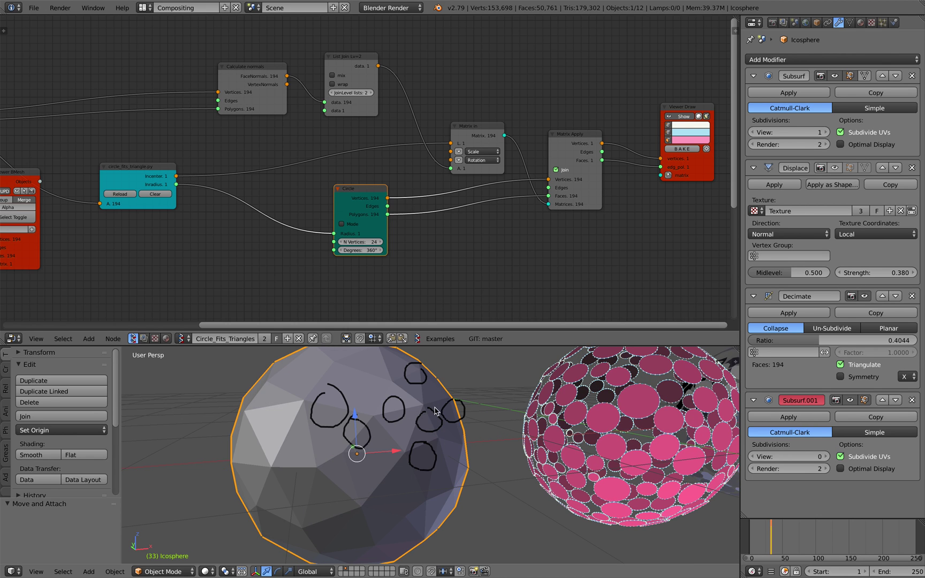
# Clear the sketched circles by removing the Grease Pencil palette colour, and hide the 3D view's properties region.
pyautogui.click(736, 360)
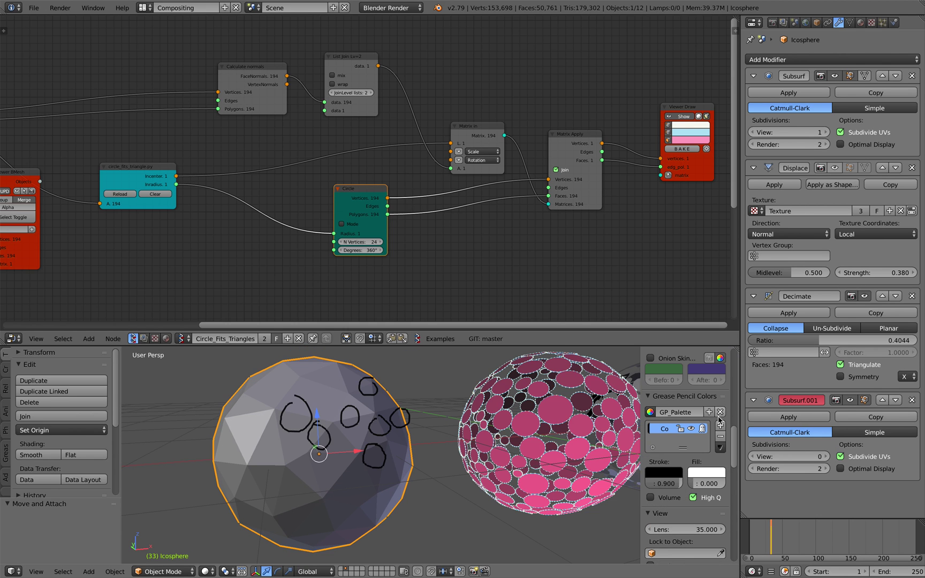
pyautogui.click(722, 438)
pyautogui.moveTo(644, 401); pyautogui.dragTo(725, 417)
# Look along the whole row of patterned spheres, from the base icosphere to the polygon-celled examples.
pyautogui.scroll(-2, 680, 422)
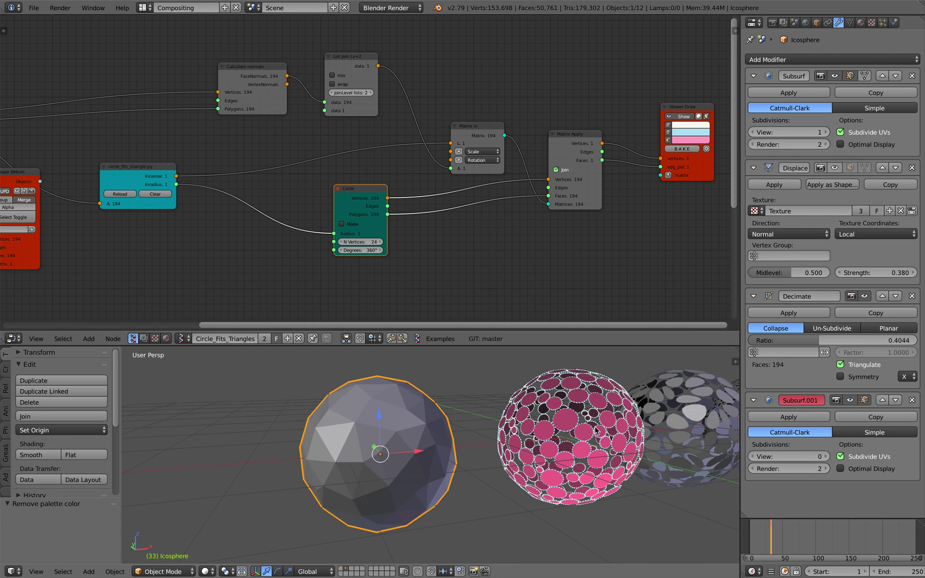
pyautogui.scroll(-2, 627, 431)
pyautogui.keyDown('shift'); pyautogui.moveTo(731, 453); pyautogui.dragTo(467, 465, button='middle'); pyautogui.keyUp('shift')
pyautogui.scroll(-6, 615, 434)
pyautogui.moveTo(622, 423); pyautogui.dragTo(450, 440, button='middle')
pyautogui.scroll(7, 512, 432)
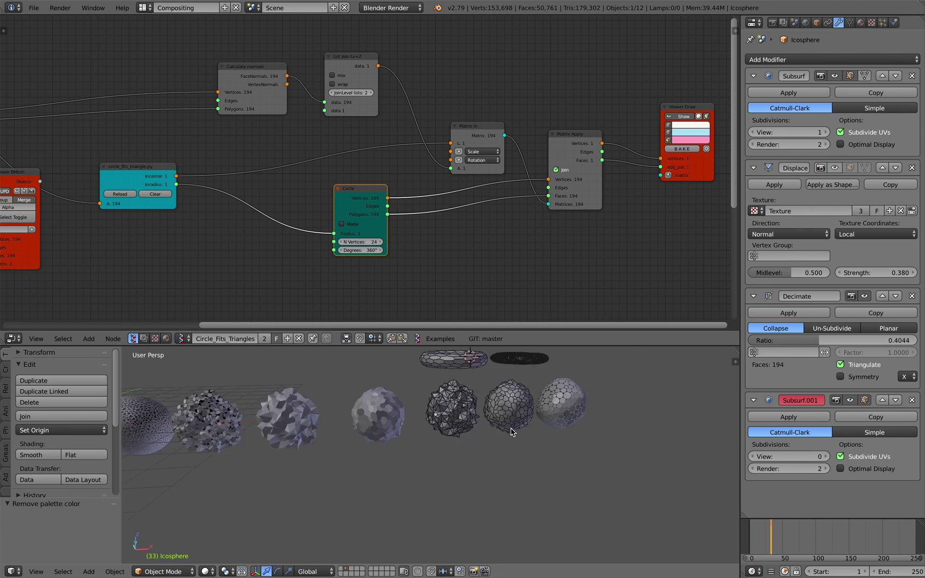
pyautogui.moveTo(504, 425); pyautogui.dragTo(429, 425, button='middle')
pyautogui.scroll(-3, 482, 439)
pyautogui.keyDown('shift'); pyautogui.moveTo(482, 442); pyautogui.dragTo(615, 497, button='middle'); pyautogui.keyUp('shift')
pyautogui.scroll(-2, 614, 493)
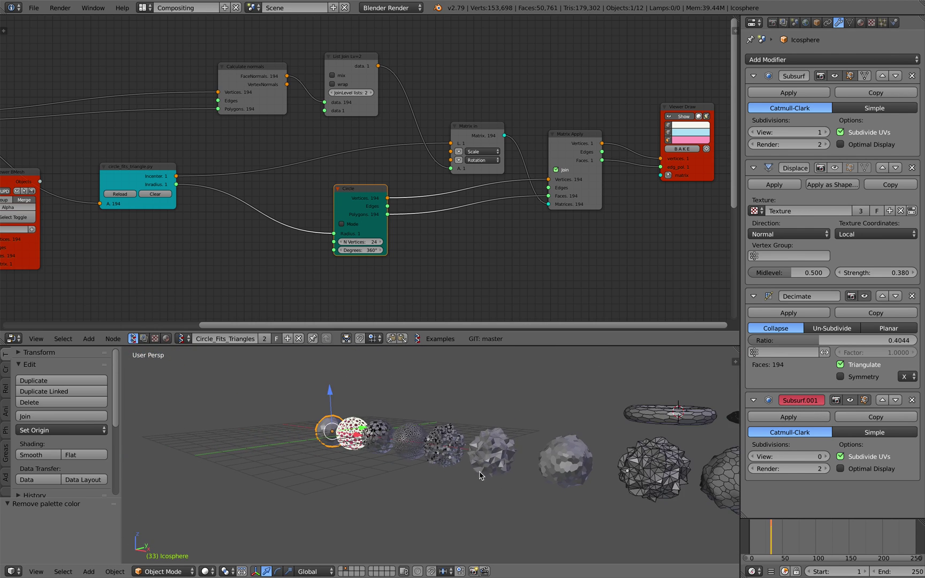
# Compare the base icosphere with the pink circle-celled preview and the neighbouring smooth and displaced circle-patterned spheres.
pyautogui.moveTo(375, 440); pyautogui.dragTo(562, 464, button='middle')
pyautogui.keyDown('shift'); pyautogui.moveTo(373, 471); pyautogui.dragTo(499, 469, button='middle'); pyautogui.keyUp('shift')
pyautogui.scroll(3, 498, 469)
pyautogui.scroll(2, 499, 470)
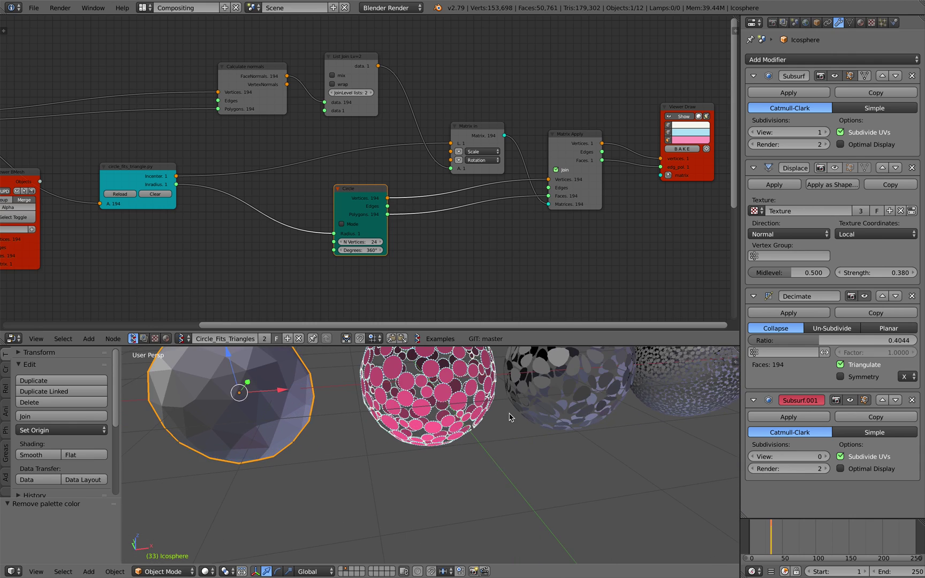
pyautogui.keyDown('shift'); pyautogui.moveTo(509, 414); pyautogui.dragTo(447, 502, button='middle'); pyautogui.keyUp('shift')
pyautogui.scroll(-2, 463, 465)
pyautogui.scroll(1, 445, 501)
pyautogui.moveTo(385, 496); pyautogui.dragTo(413, 464, button='middle')
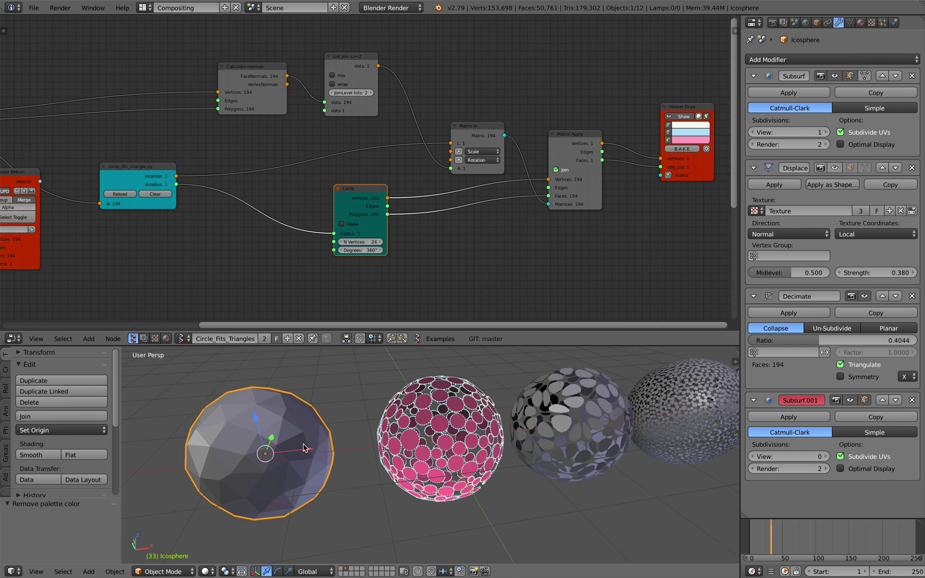
pyautogui.keyDown('shift'); pyautogui.moveTo(530, 436); pyautogui.dragTo(441, 441, button='middle'); pyautogui.keyUp('shift')
pyautogui.scroll(2, 431, 429)
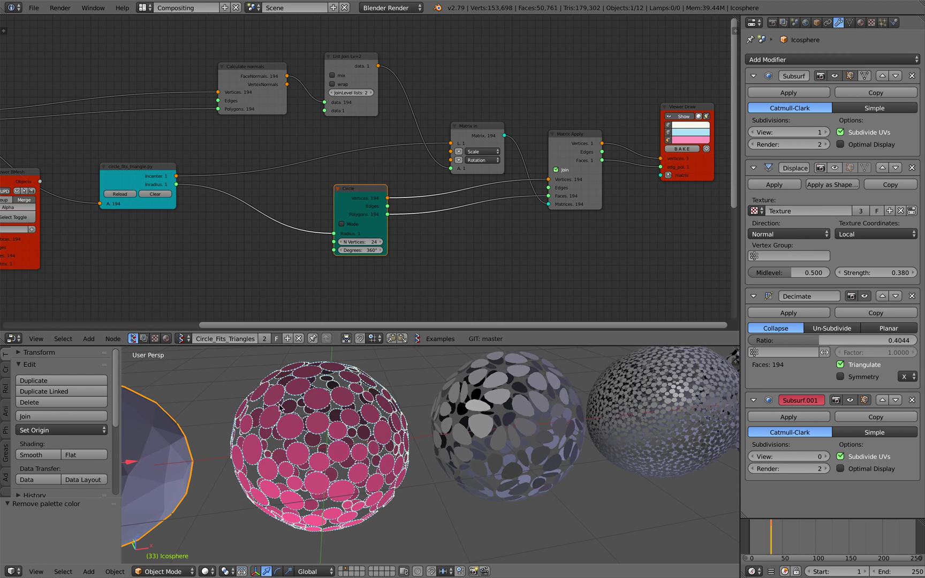
pyautogui.keyDown('shift'); pyautogui.moveTo(322, 450); pyautogui.dragTo(328, 483, button='middle'); pyautogui.keyUp('shift')
pyautogui.scroll(-2, 343, 485)
pyautogui.moveTo(518, 512); pyautogui.dragTo(497, 421, button='middle')
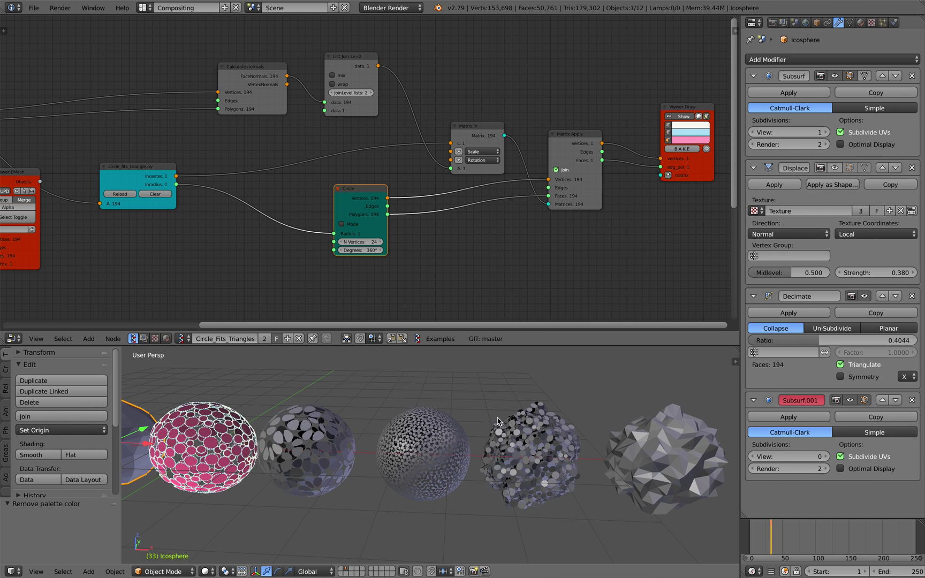